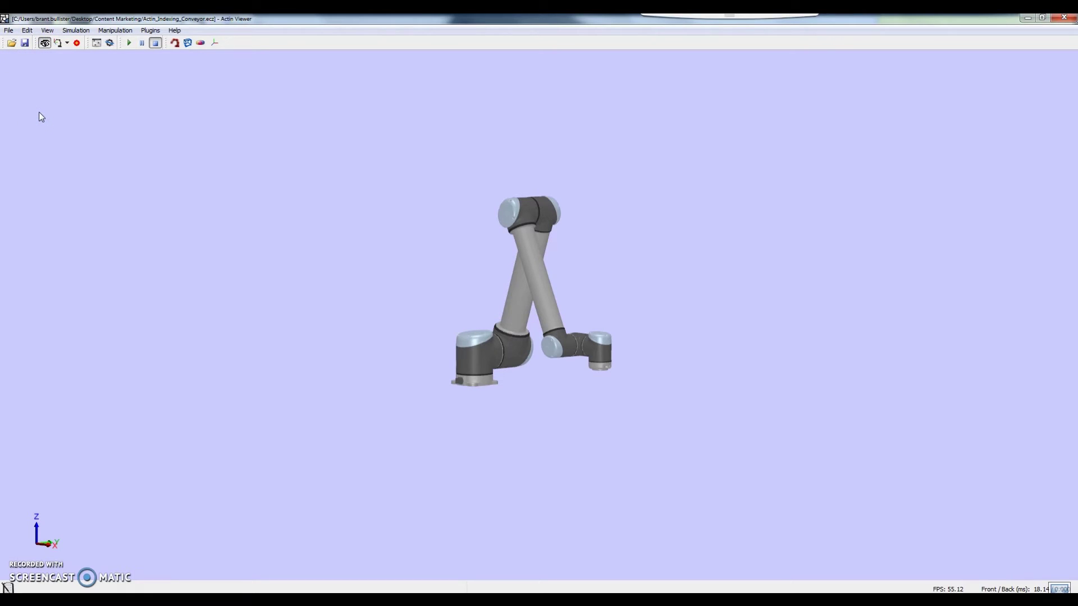
Merge the extrusion_table file into the scene containing the robot arm.
click(9, 31)
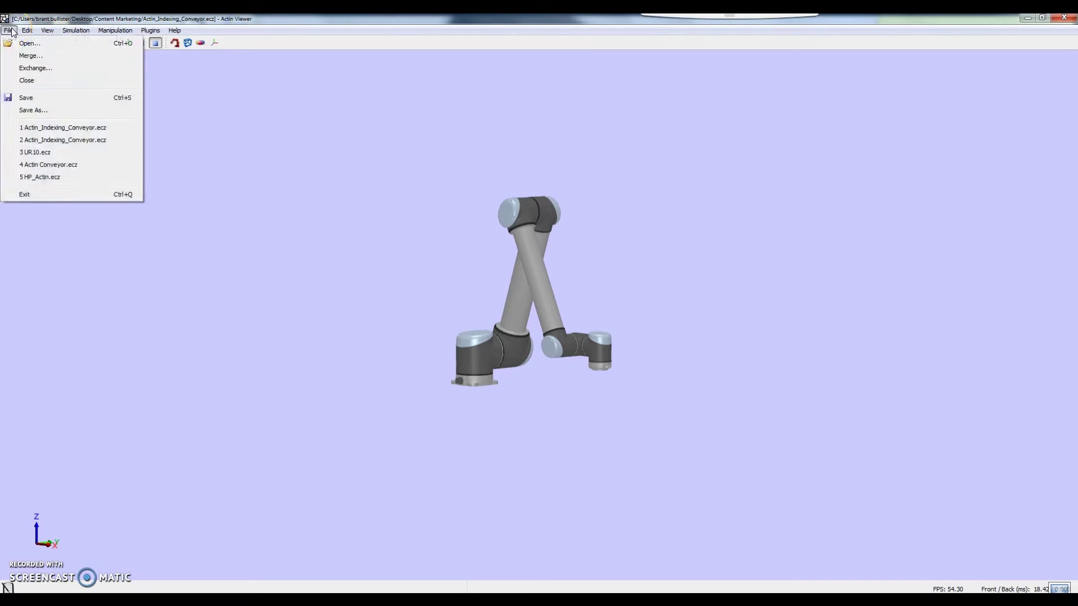
click(27, 42)
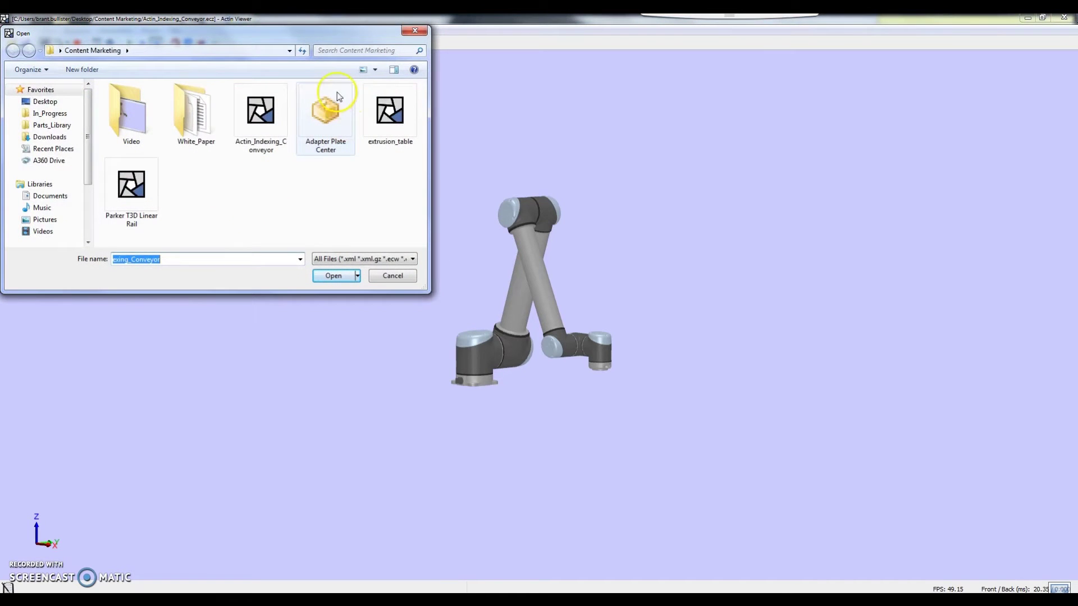
click(390, 112)
click(348, 275)
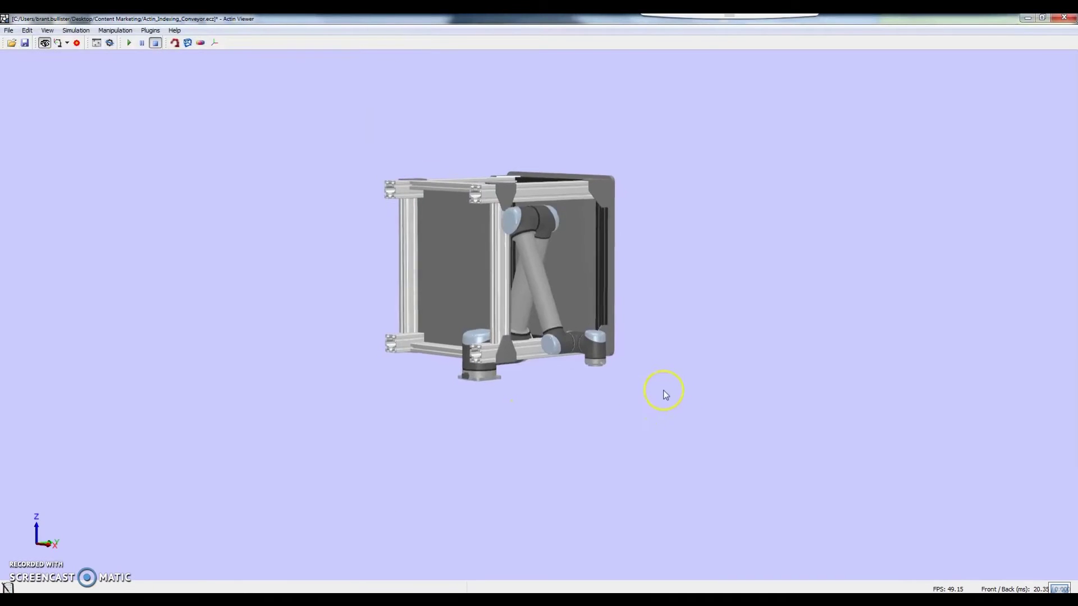
Start moving the extrusion table manipulator and set the dragger scale to 1.
scroll(664, 391, down, 1)
middle_drag(596, 276, 579, 255)
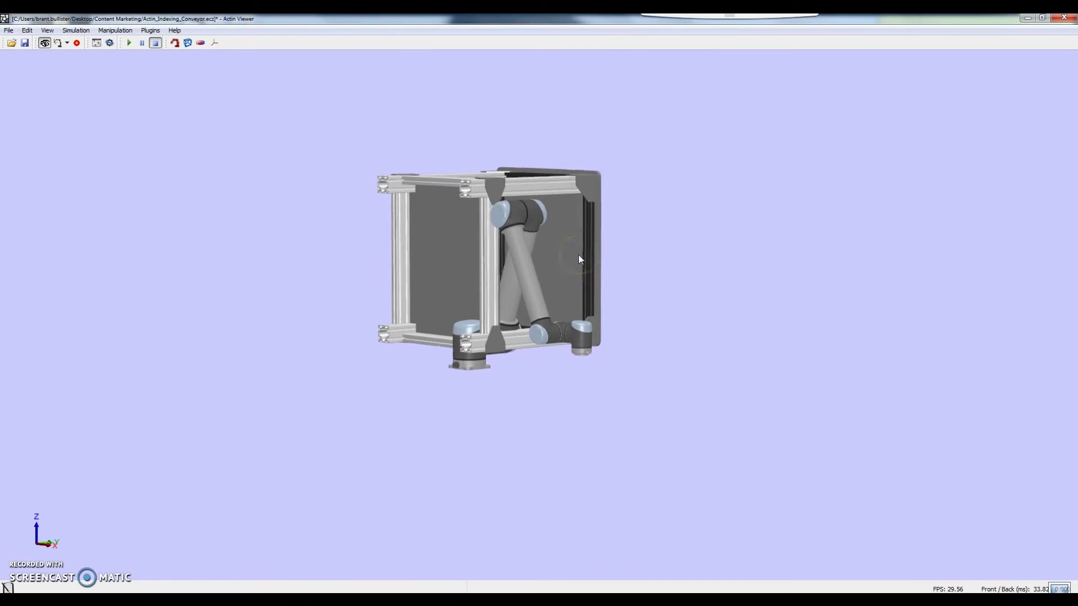
right_click(578, 255)
mouse_move(614, 280)
click(698, 295)
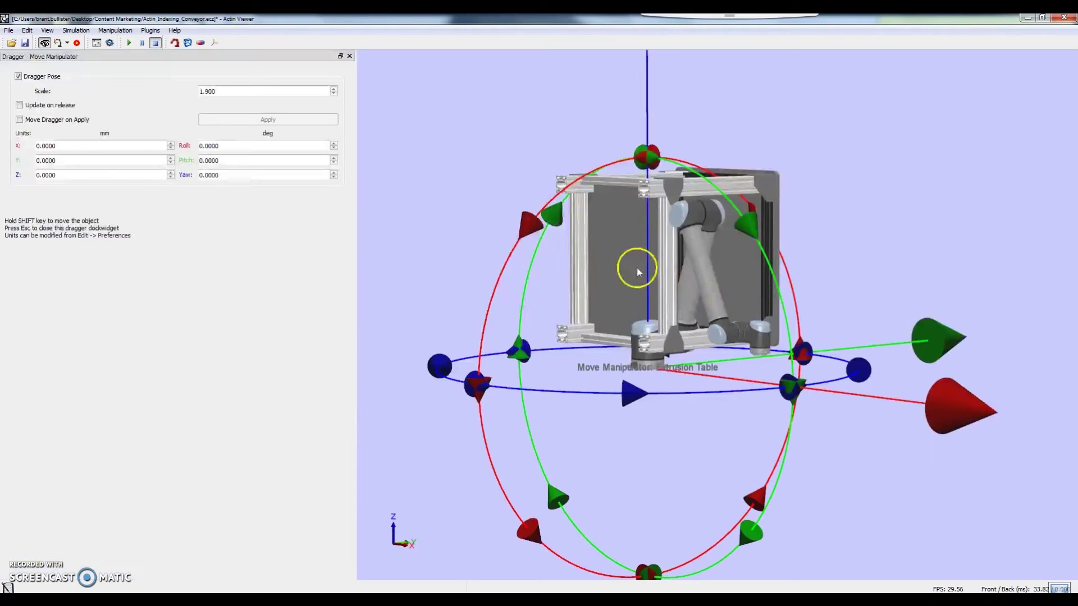
drag(230, 91, 173, 85)
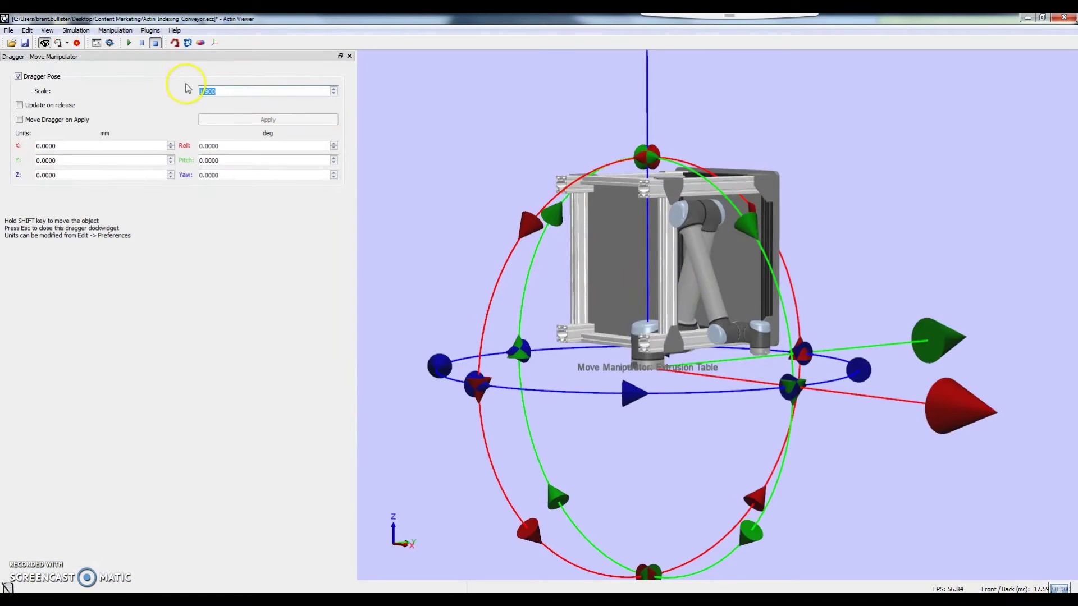
text(1)
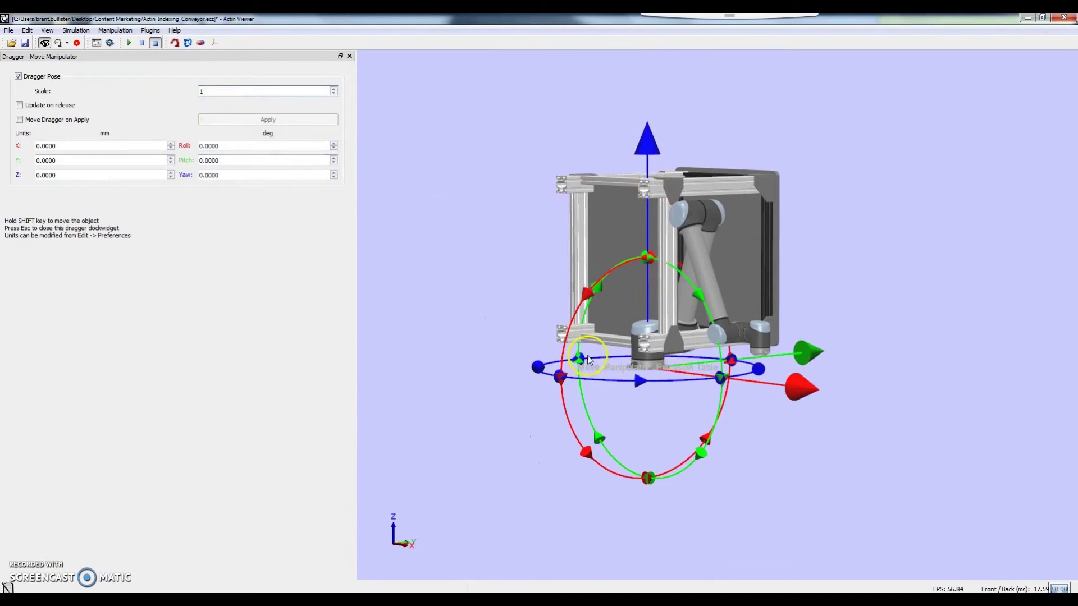
Turn the extrusion table upright by setting its roll to 90 degrees.
middle_drag(653, 390, 626, 319)
drag(648, 384, 662, 437)
drag(558, 235, 547, 362)
drag(239, 146, 171, 146)
text(90)
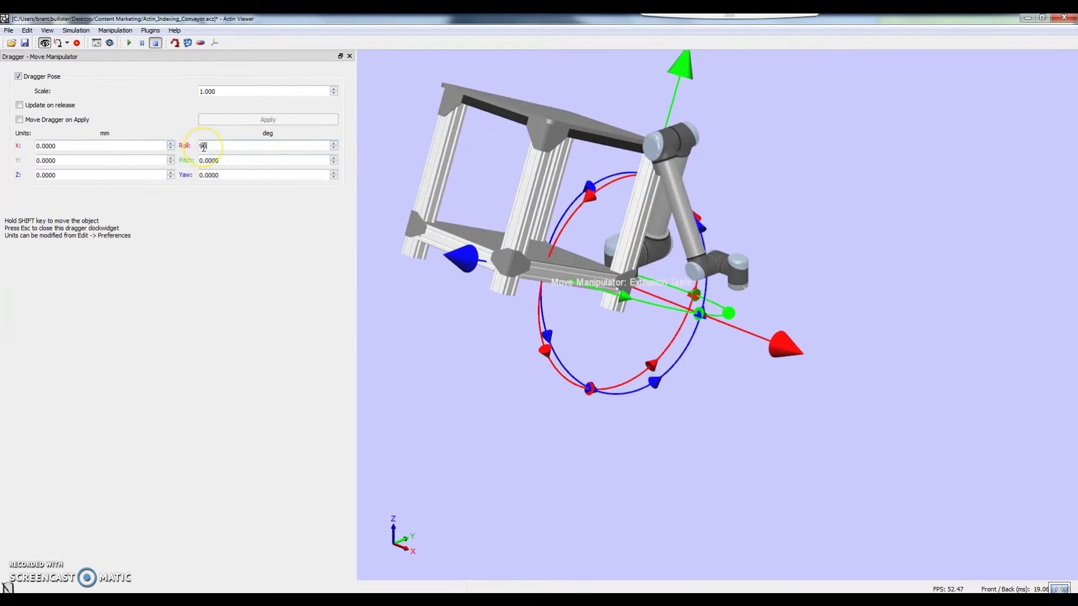
key(Return)
Position the table under the robot base at about X 443, Y 786 and Z -663 mm.
drag(621, 73, 534, 446)
drag(479, 515, 588, 433)
drag(897, 417, 983, 457)
drag(828, 444, 678, 345)
drag(740, 194, 745, 184)
drag(684, 271, 563, 272)
Clone the extrusion table, set the dragger scale to 1 and slide the copy beside the original to about X 1156 mm.
right_click(672, 239)
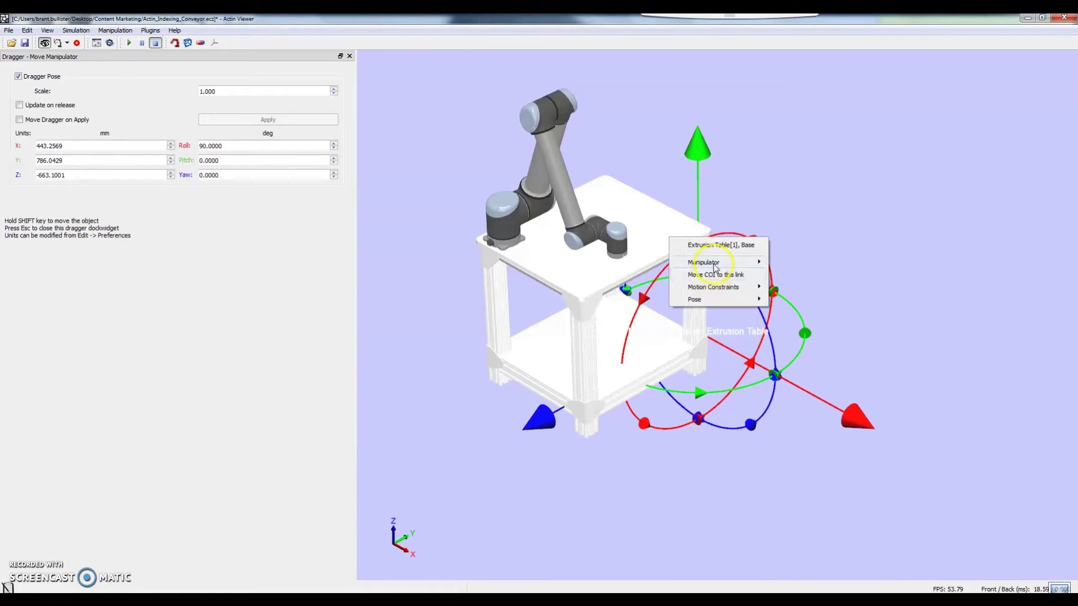
mouse_move(713, 262)
click(789, 276)
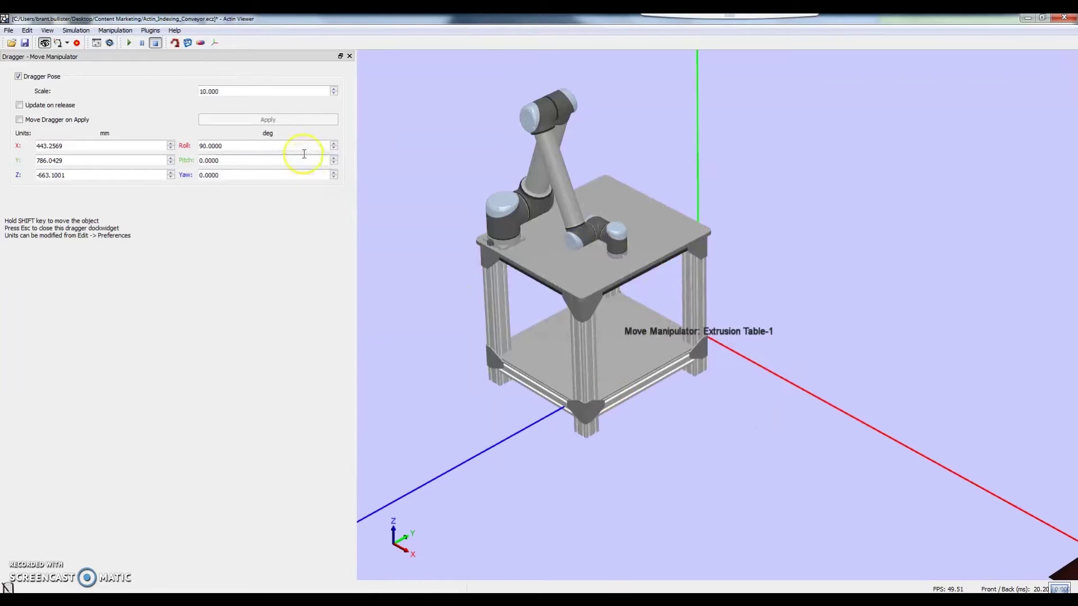
mouse_move(208, 92)
mouse_down()
mouse_move(190, 94)
mouse_move(191, 86)
mouse_up()
text(1)
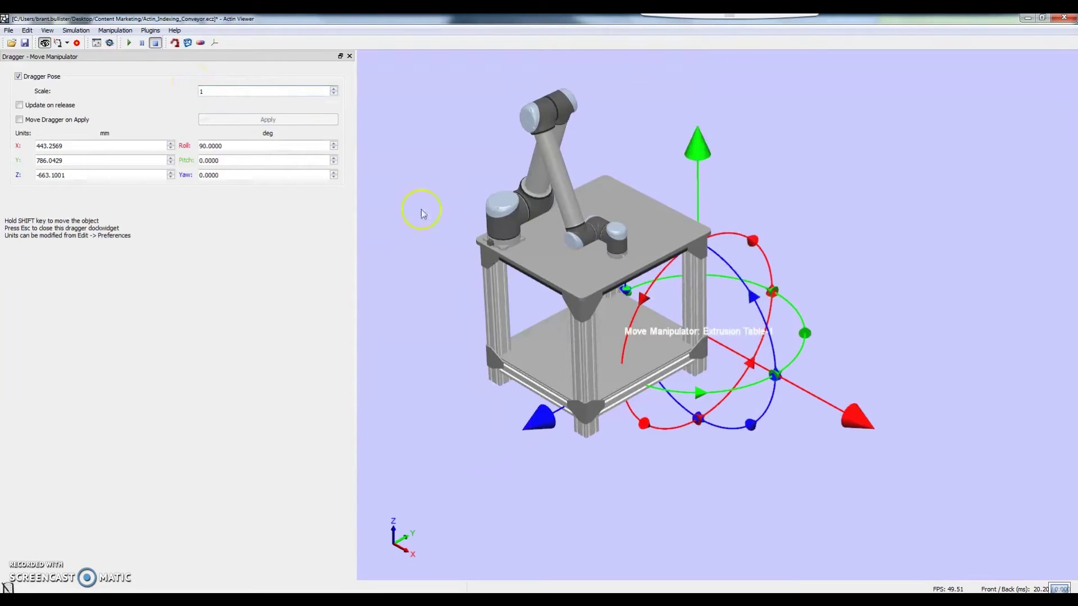
drag(872, 424, 995, 474)
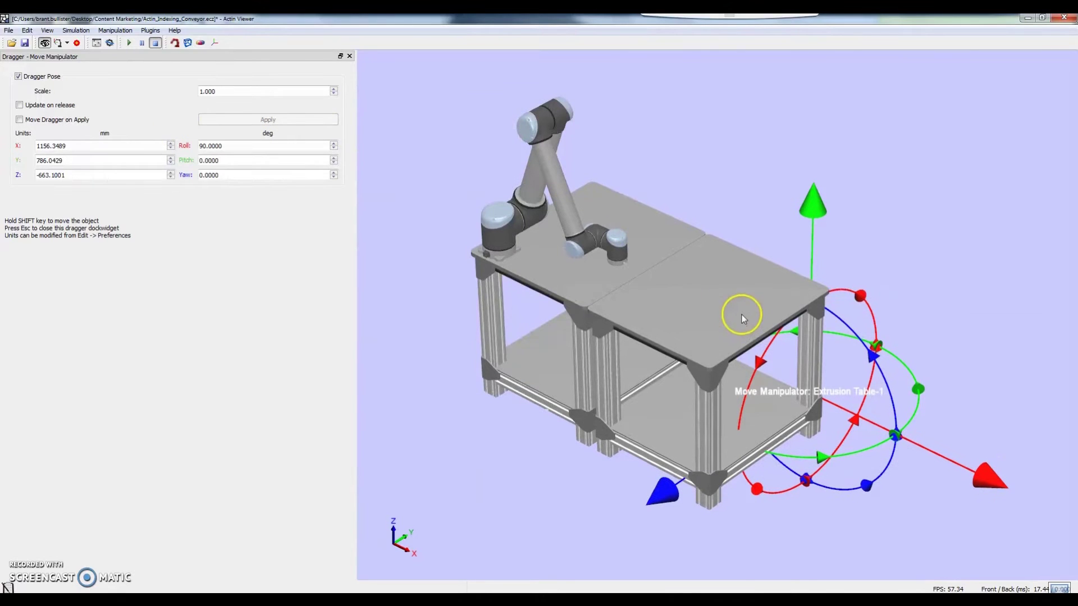
Clone the second table, set the dragger scale to 1 and slide the copy to the row's end at about X 1870 mm.
right_click(742, 309)
mouse_move(803, 334)
click(882, 340)
scroll(746, 352, down, 3)
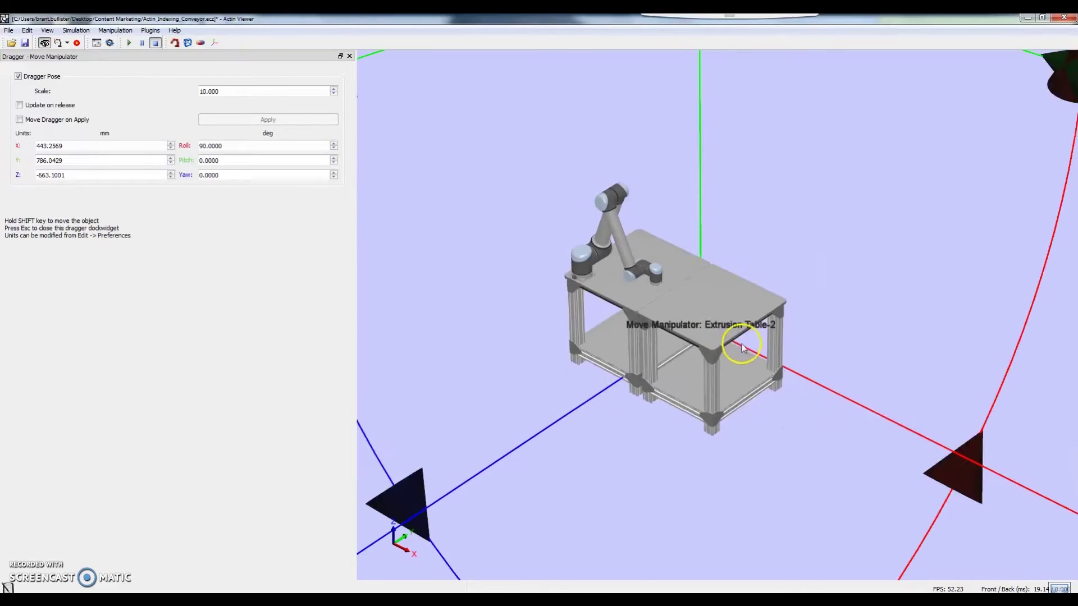
double_click(264, 91)
text(1)
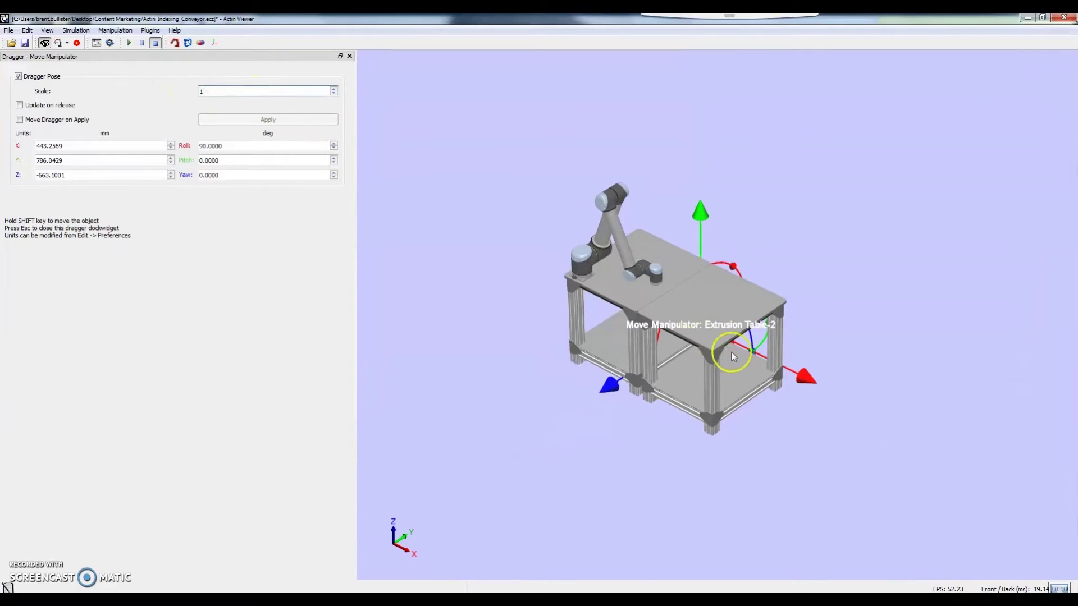
drag(812, 380, 976, 465)
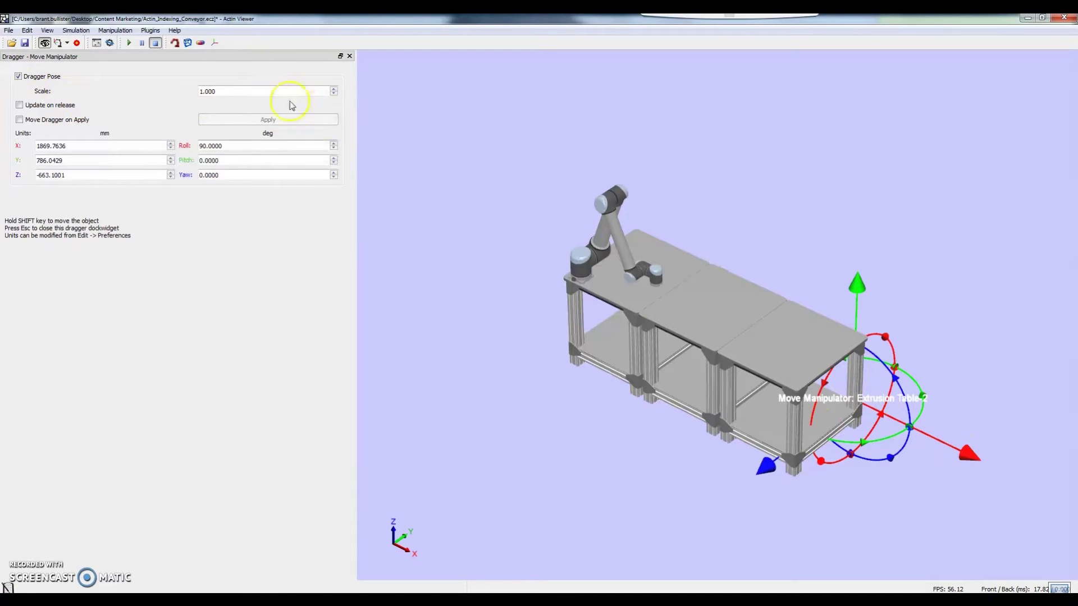
drag(256, 92, 199, 88)
text(8)
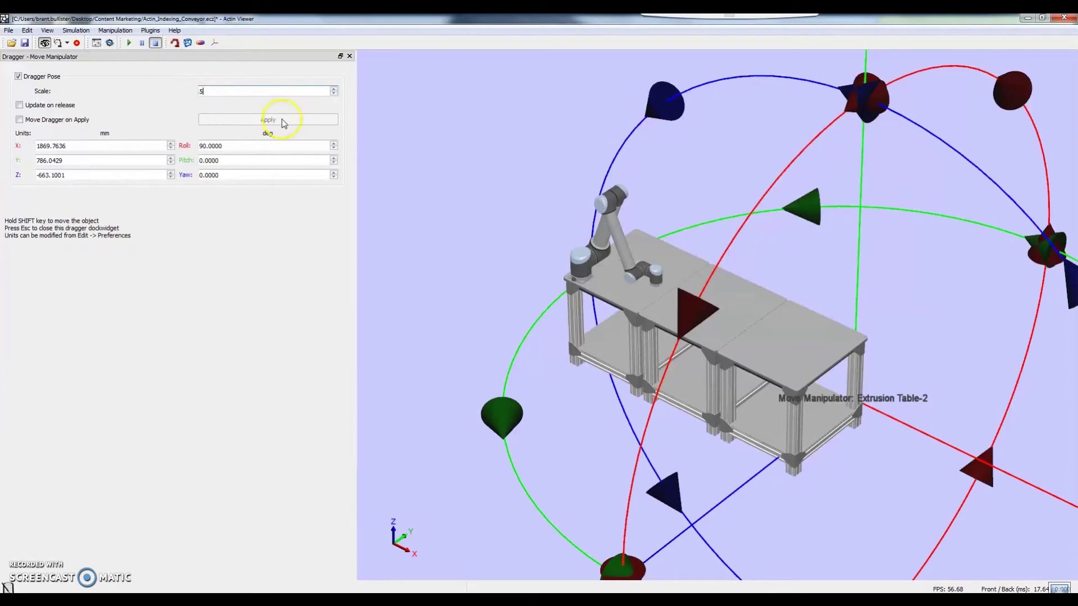
double_click(204, 93)
text(1)
click(738, 211)
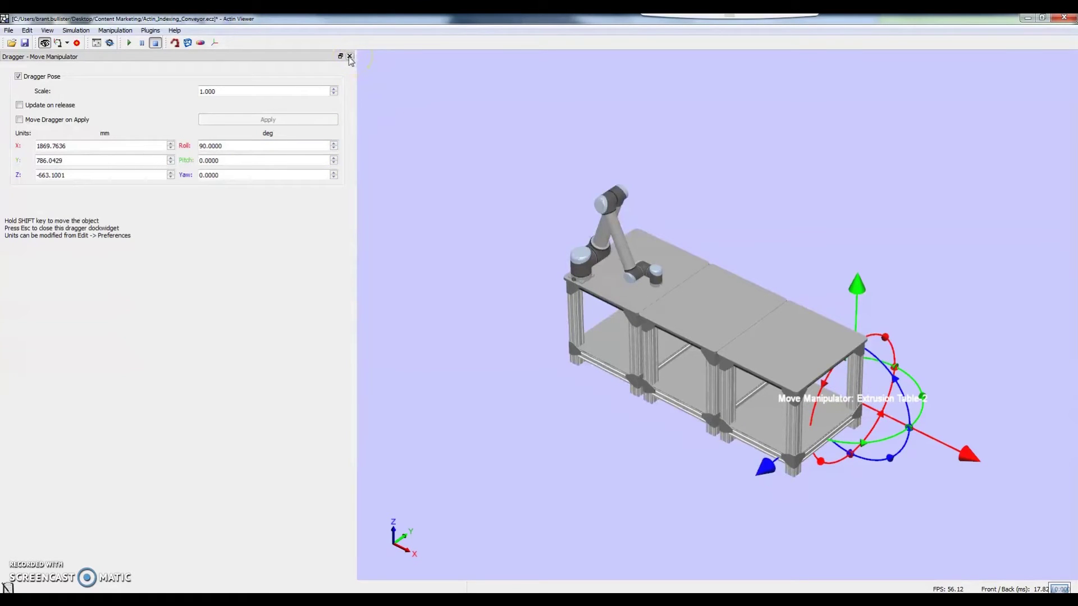
Finish moving the third table and merge the Adapter Plate Center file into the scene.
click(350, 56)
click(8, 31)
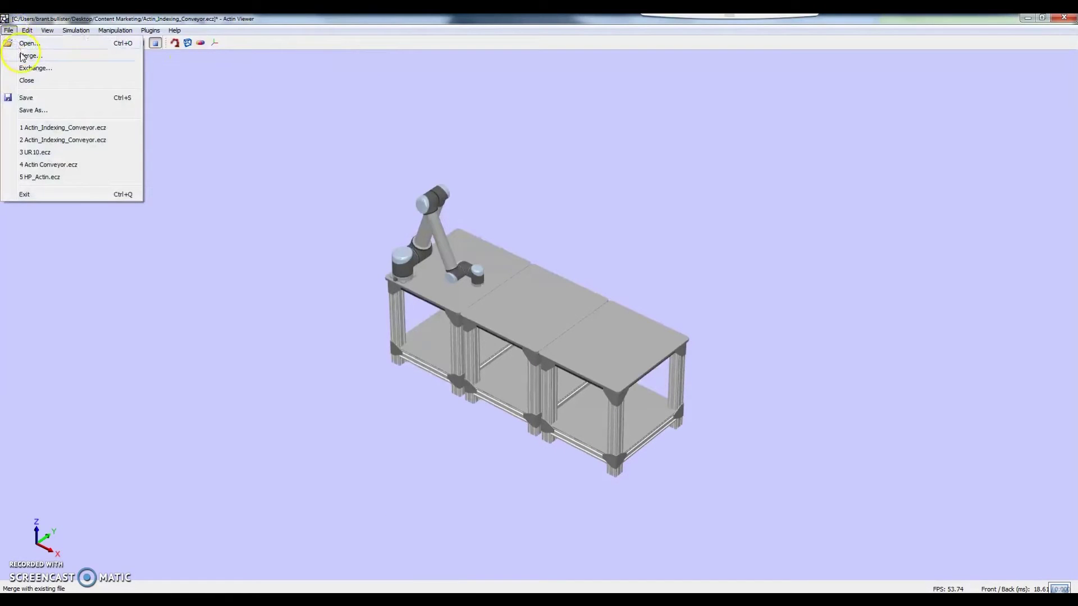
click(23, 57)
click(322, 125)
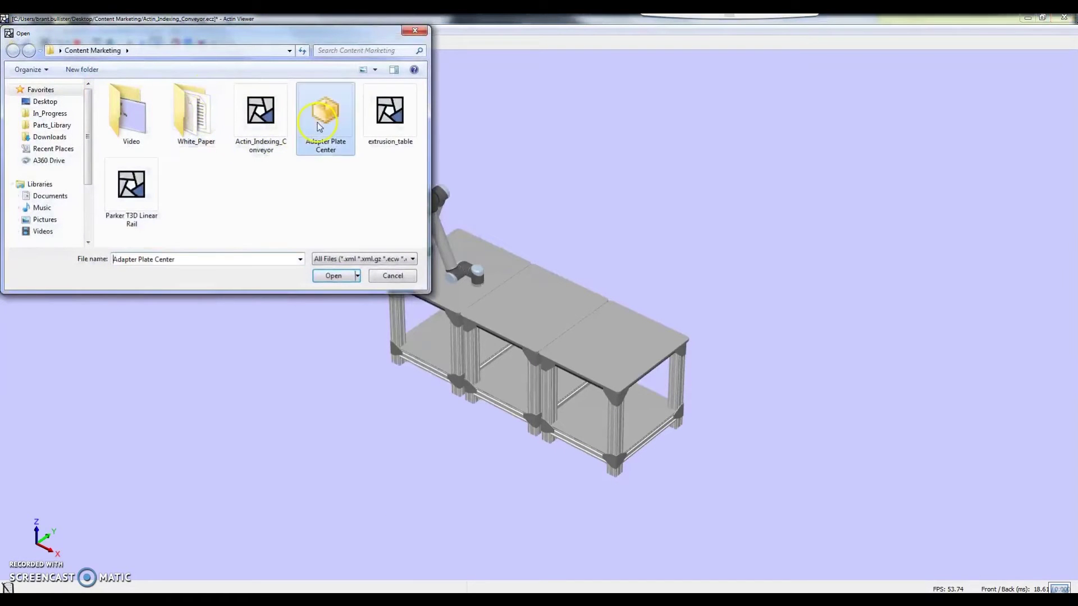
click(334, 276)
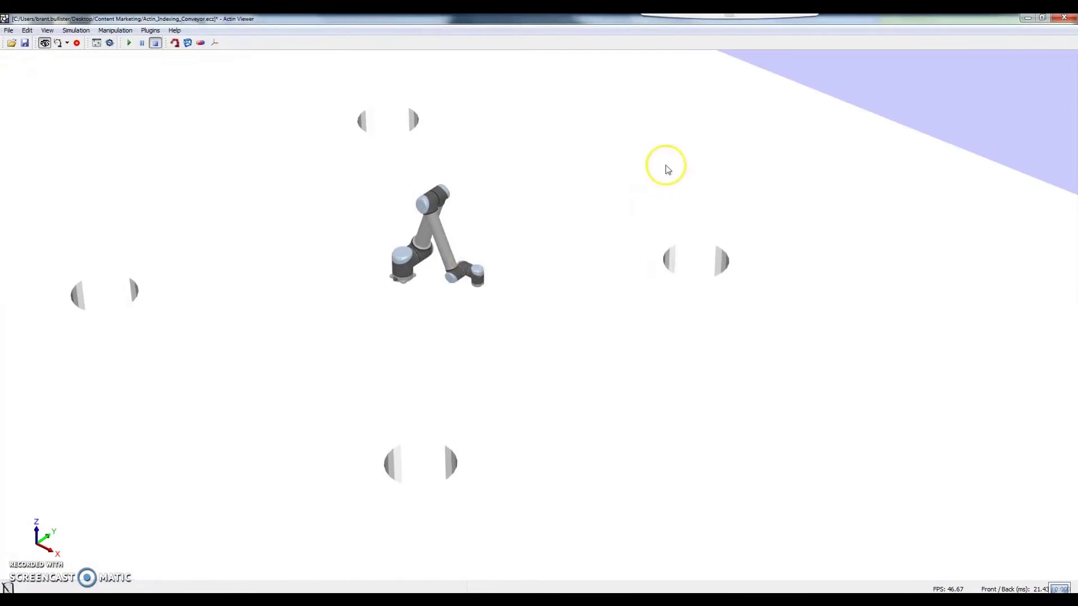
Scale the oversized adapter plate manipulator by a factor of .01.
scroll(657, 177, down, 3)
scroll(640, 202, down, 2)
right_click(696, 281)
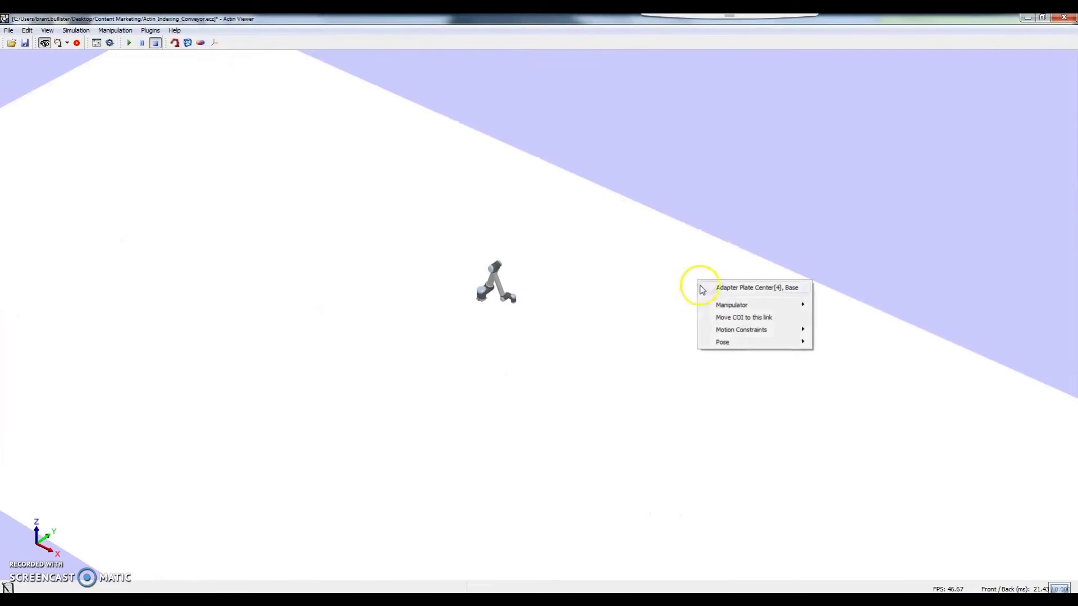
mouse_move(733, 309)
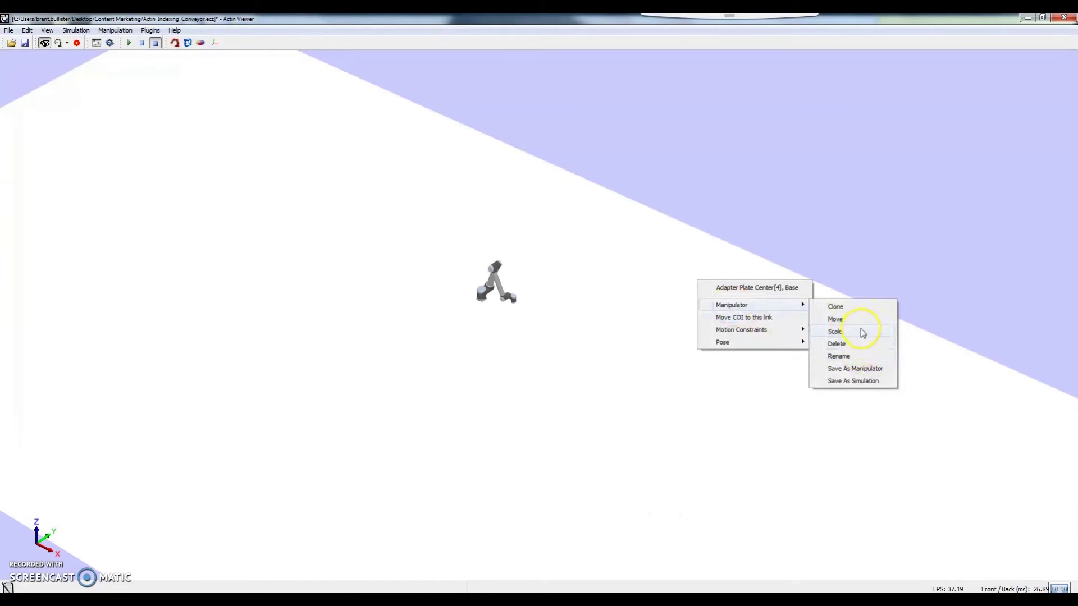
click(836, 331)
text(.01)
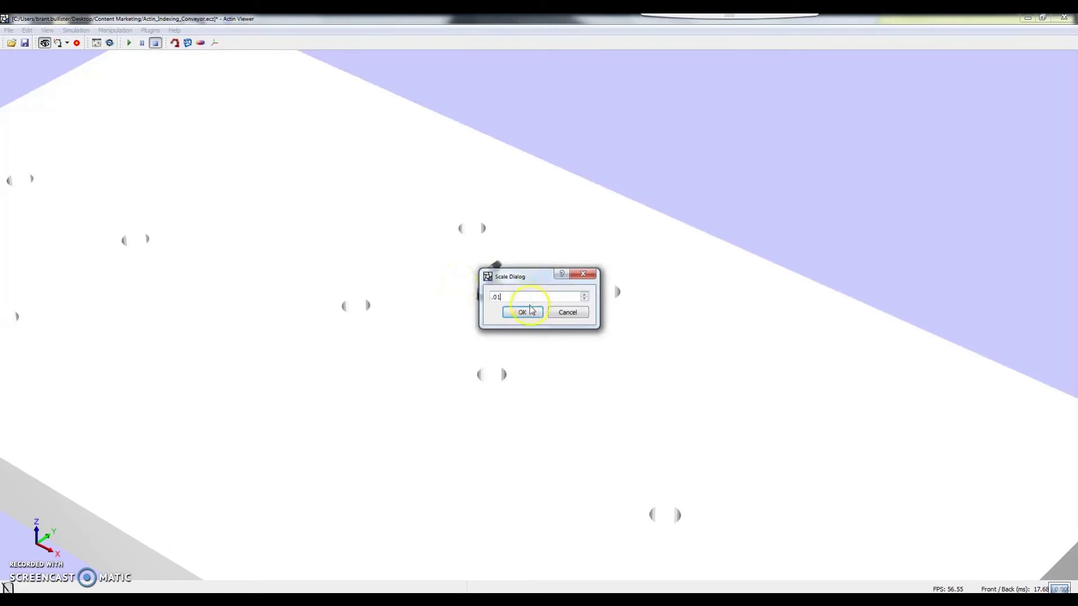
click(527, 311)
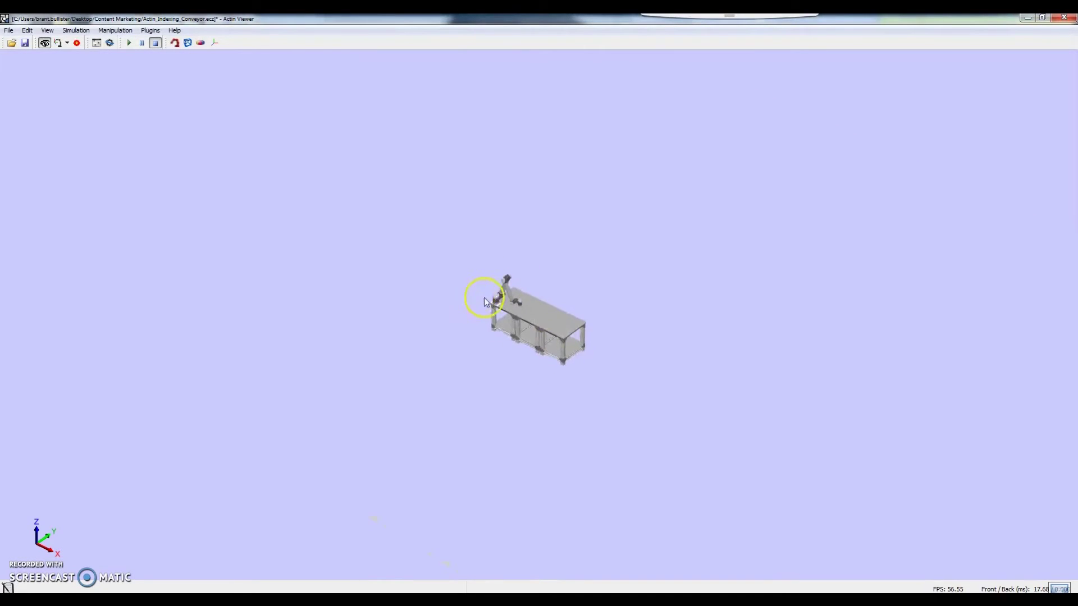
Start moving the adapter plate at the robot base and set the dragger scale to 1.
scroll(485, 302, up, 8)
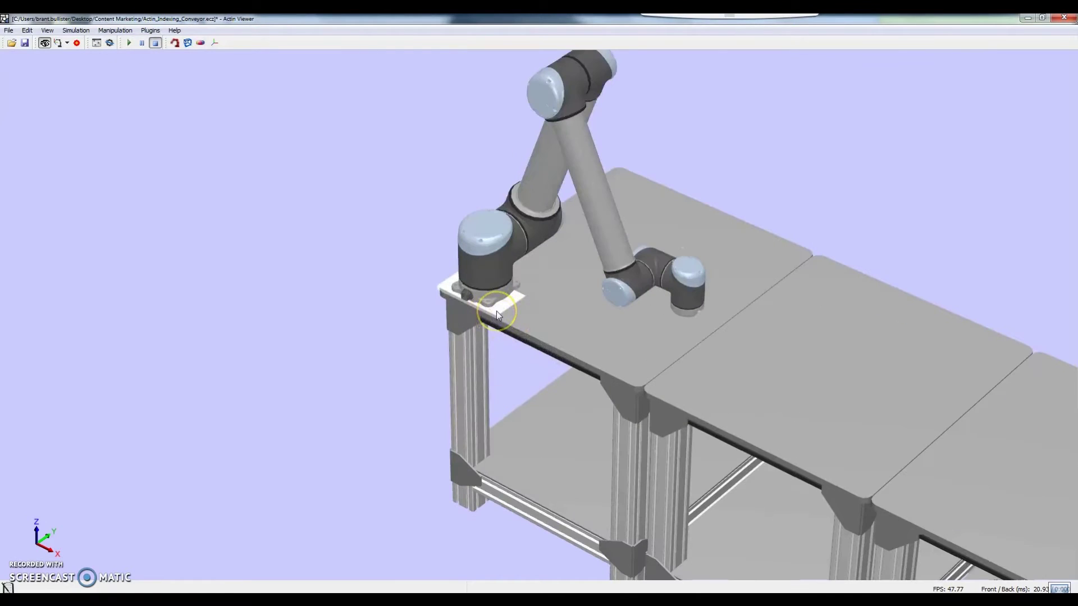
scroll(498, 309, down, 1)
right_click(503, 306)
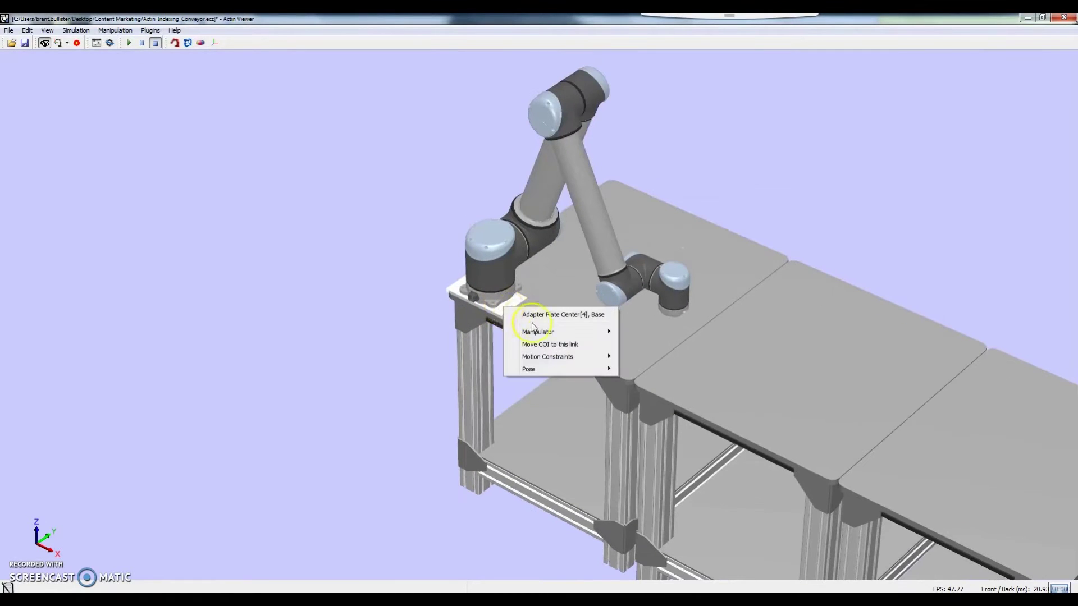
mouse_move(539, 332)
click(670, 346)
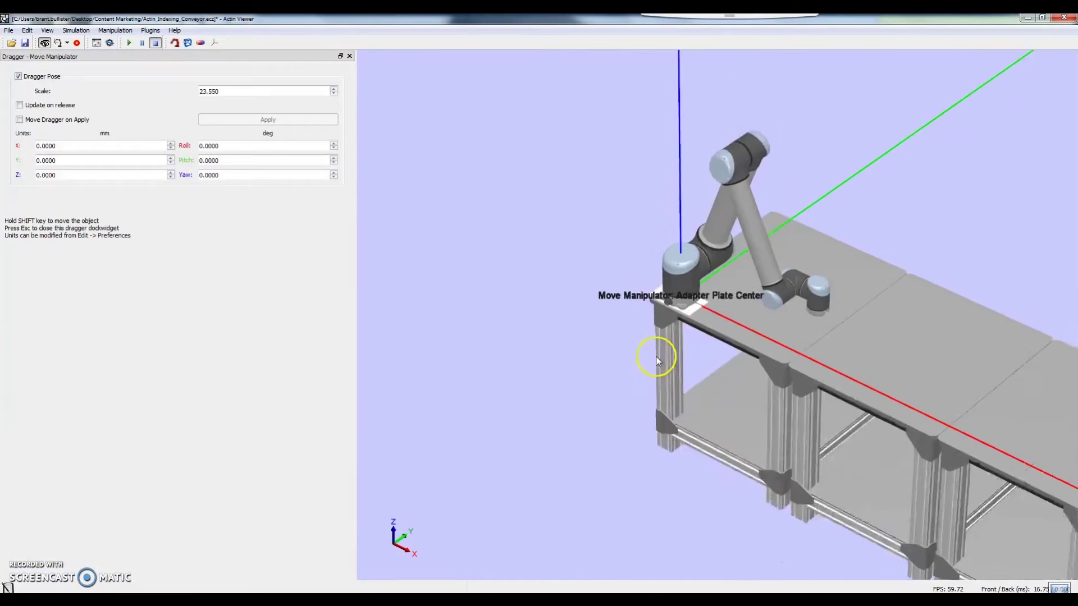
scroll(696, 358, down, 5)
drag(226, 92, 175, 98)
text(1)
Move the adapter plate onto the third table at about X 1759 and Y 334 mm.
scroll(549, 306, up, 2)
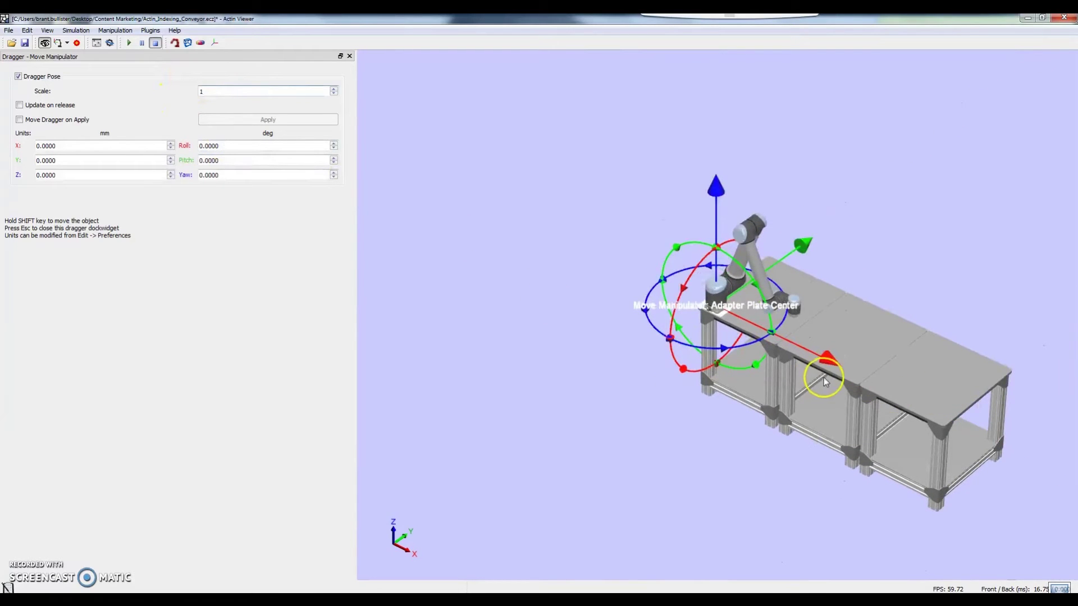
drag(818, 379, 847, 369)
drag(834, 355, 1075, 446)
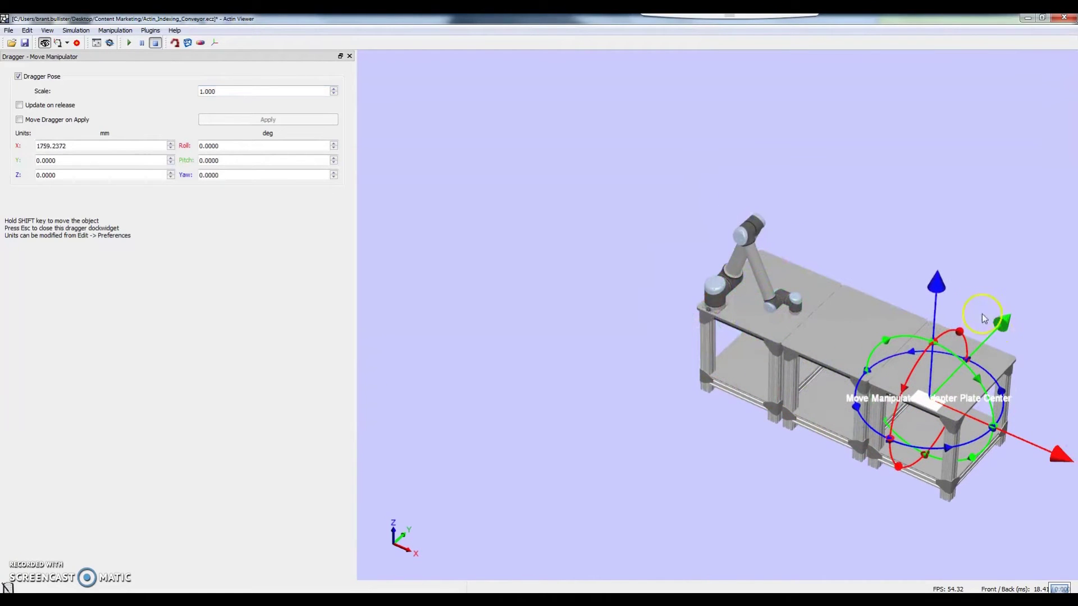
drag(1004, 323, 1038, 299)
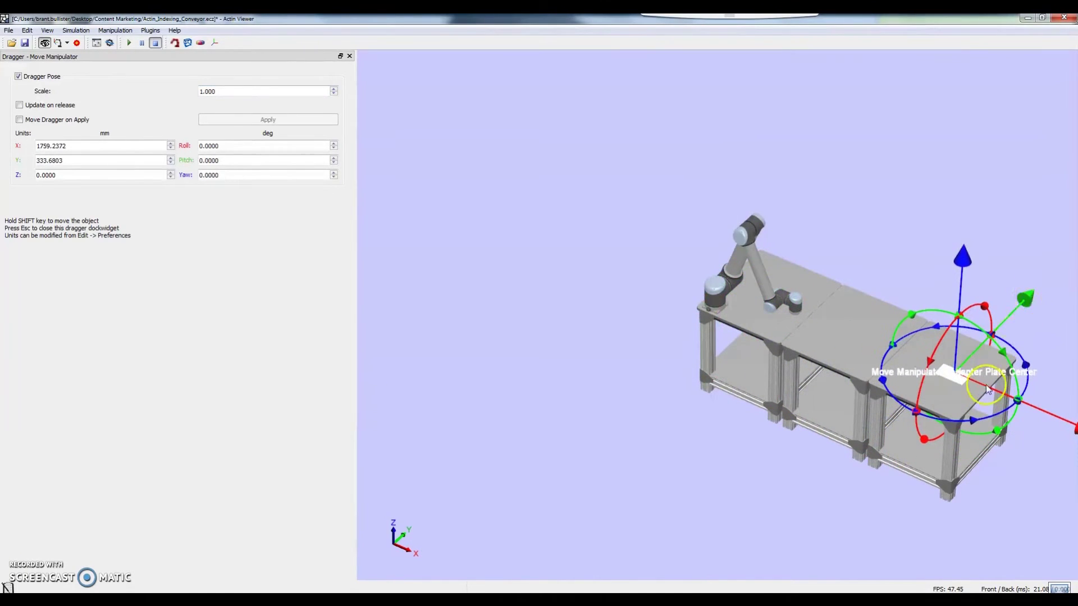
Flip the adapter plate over by setting its roll to 180 degrees.
scroll(895, 346, up, 6)
drag(877, 209, 724, 415)
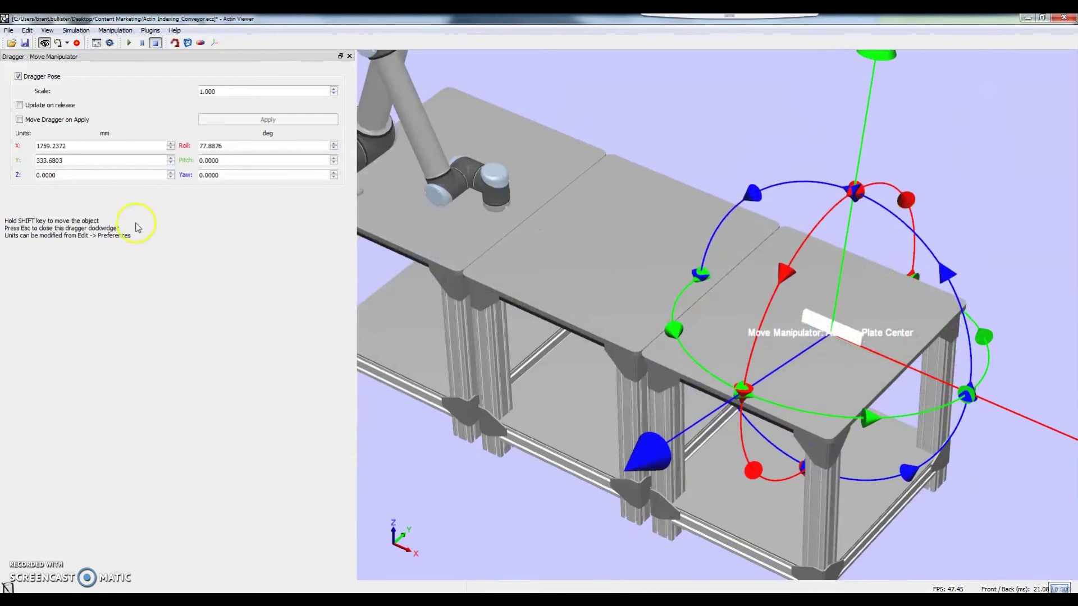
drag(223, 146, 195, 148)
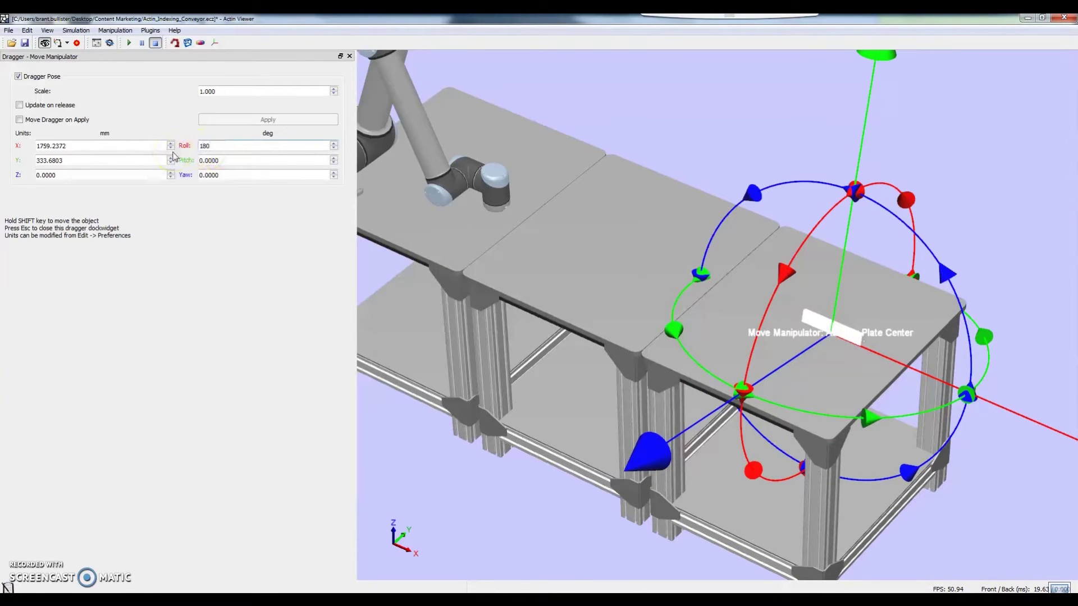
text(180)
key(Return)
Set the adapter plate's X position to 1780 mm and its Y position to 350 mm.
double_click(75, 147)
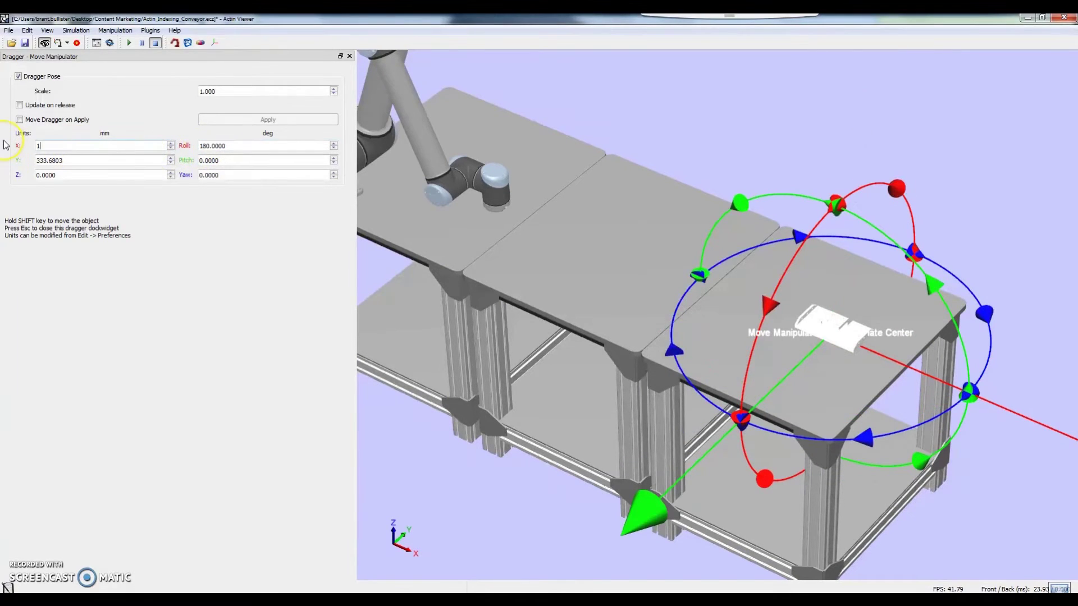
key(Return)
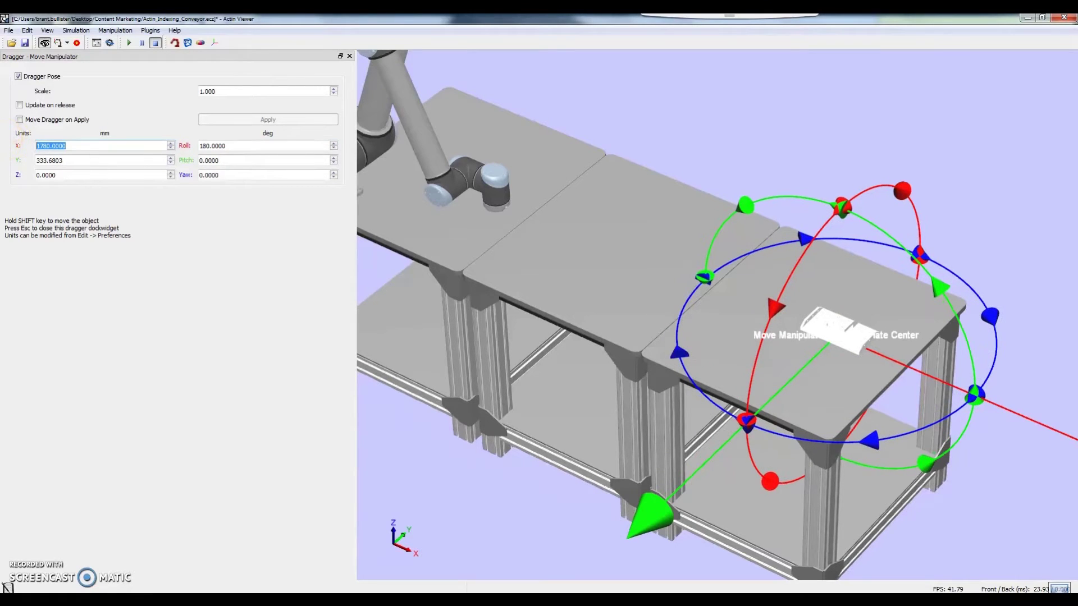
drag(78, 163, 42, 164)
text(35)
key(Return)
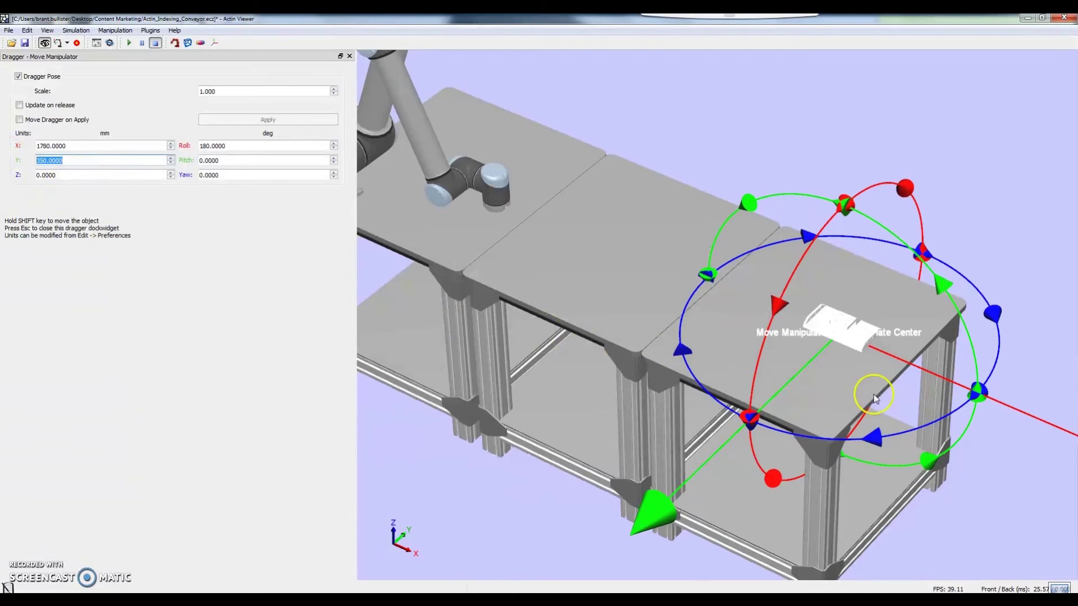
scroll(868, 376, up, 6)
middle_drag(835, 380, 787, 426)
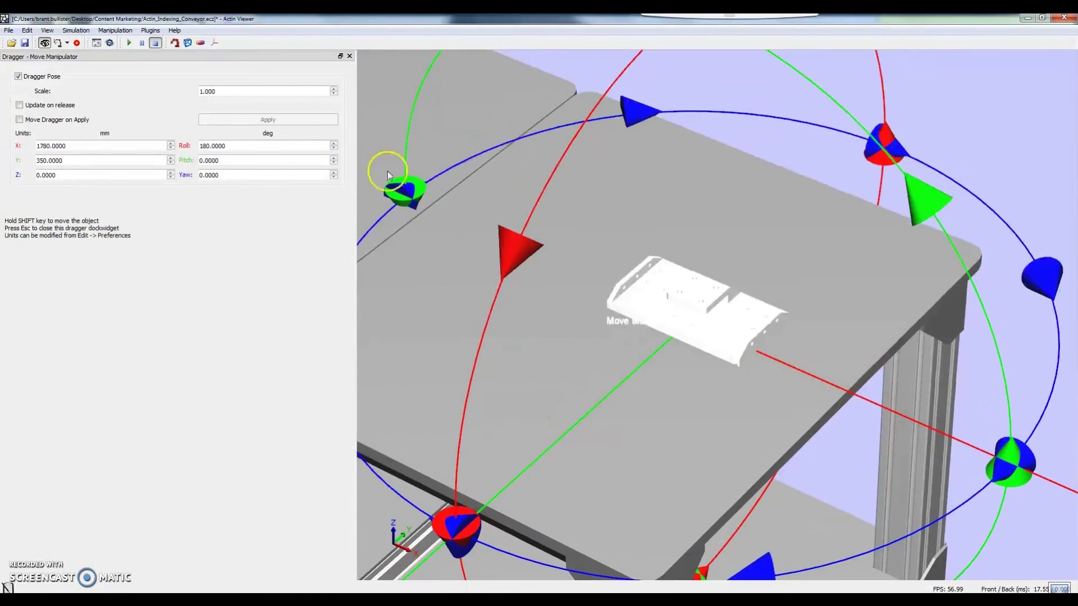
right_click(644, 287)
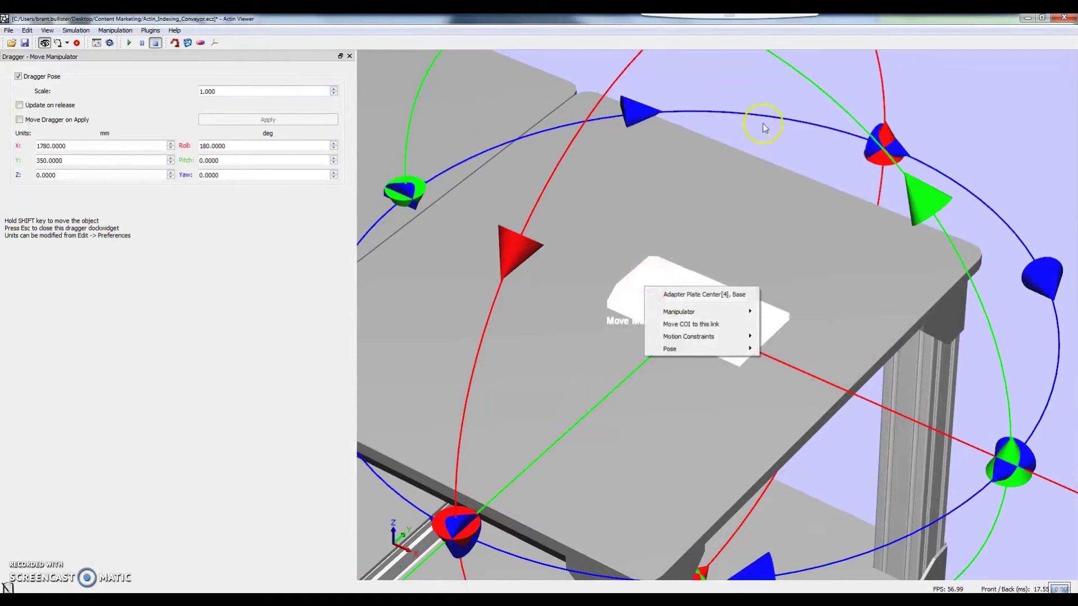
click(766, 98)
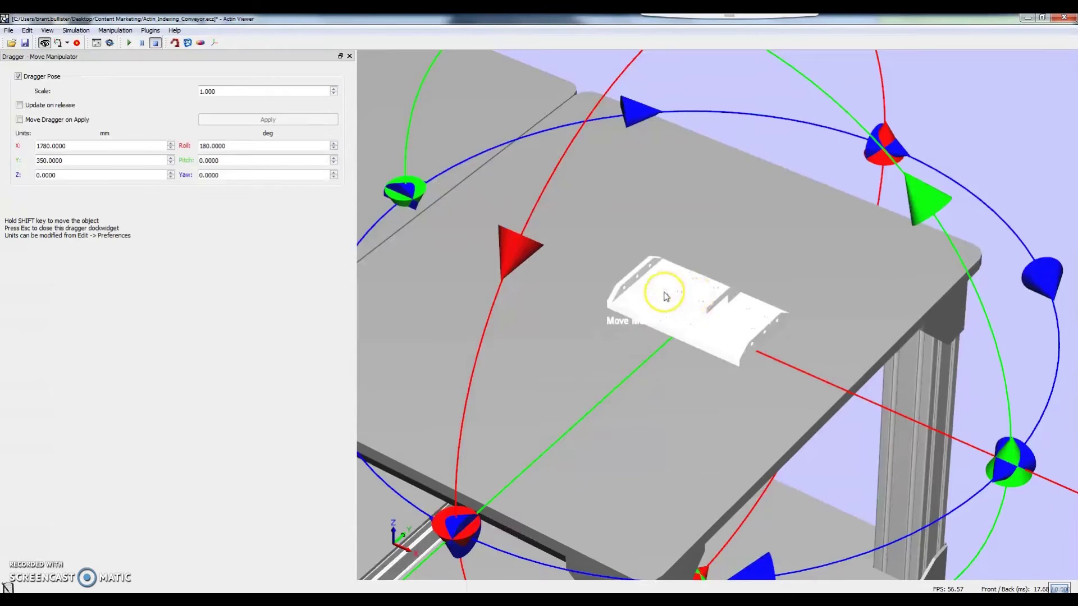
scroll(674, 293, down, 5)
scroll(647, 293, up, 6)
right_click(729, 306)
click(646, 84)
Open the visible shapes of Adapter Plate Center for editing and select its polygonPhysicalExtent primitive.
click(27, 31)
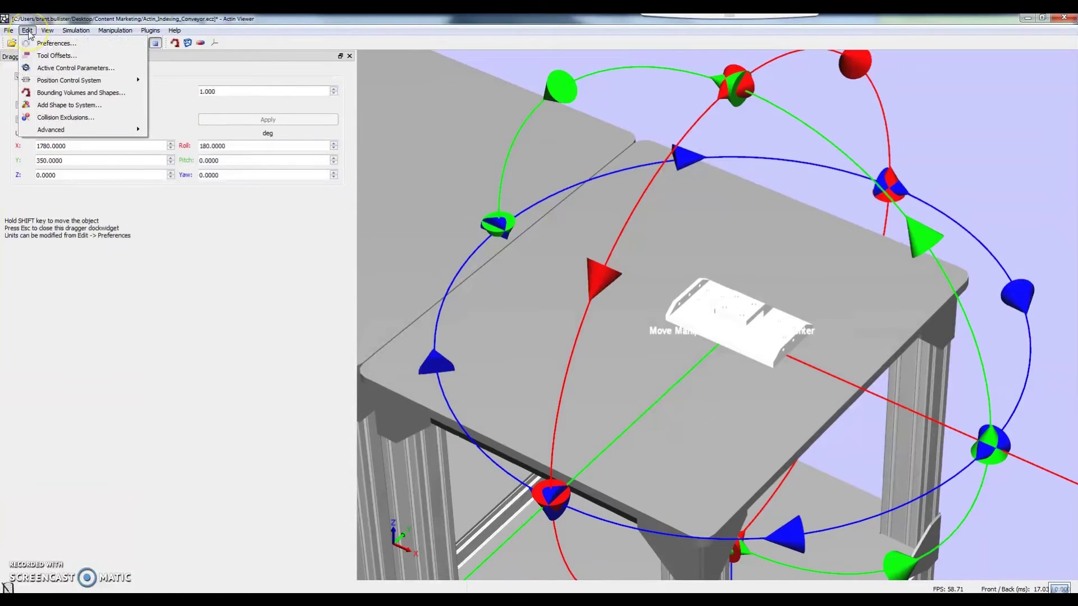
click(67, 93)
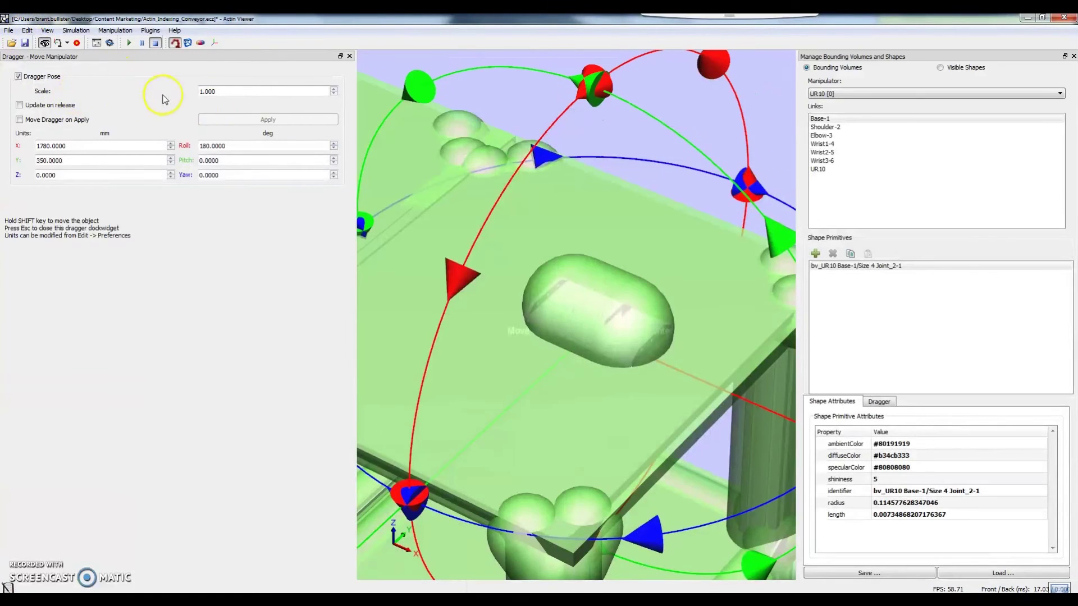
click(941, 68)
click(897, 92)
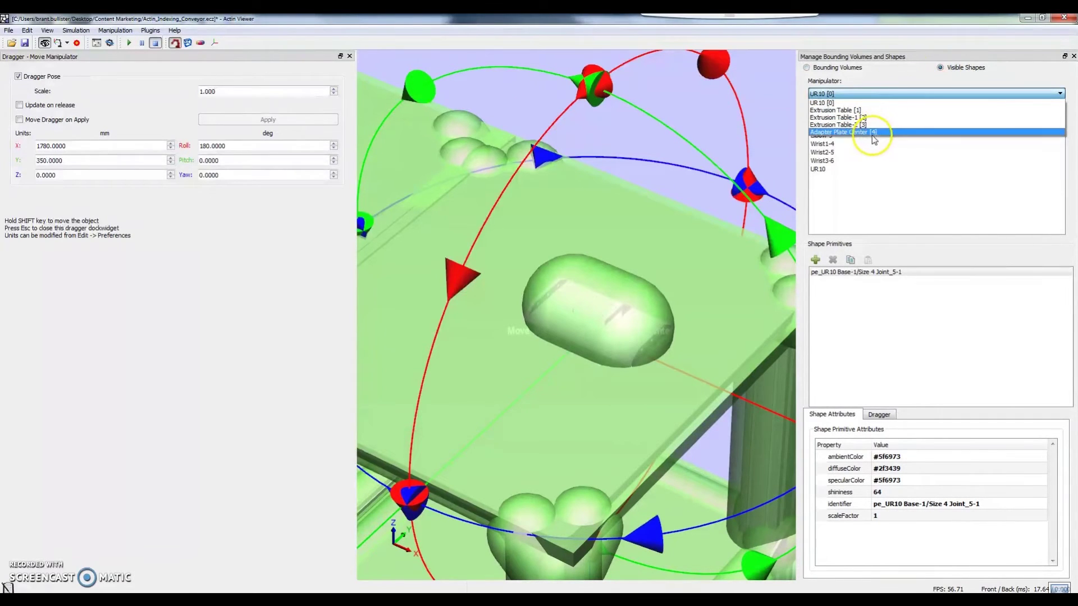
click(882, 132)
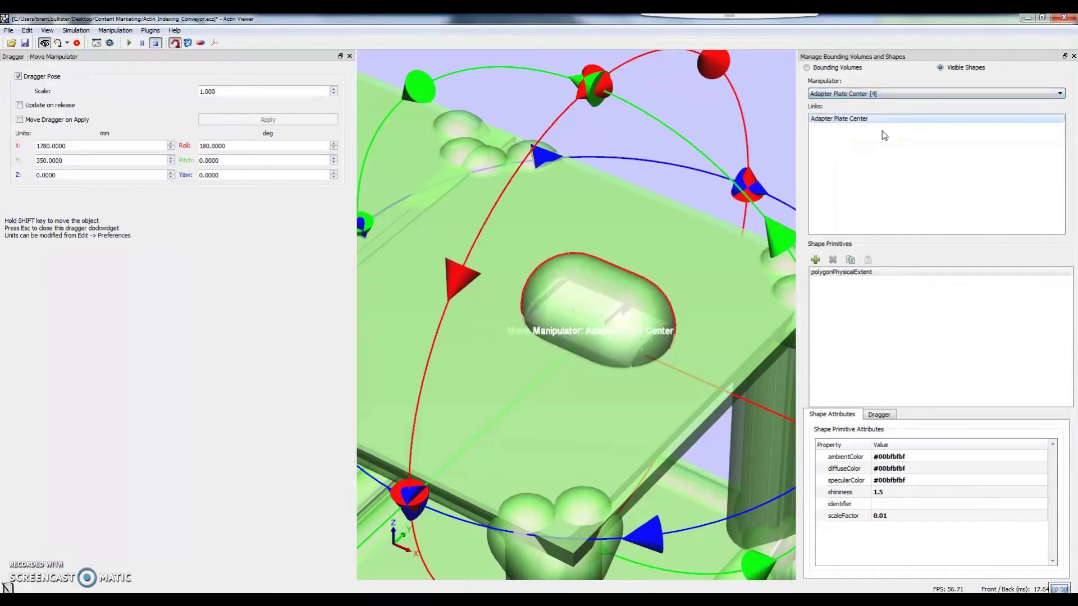
click(867, 274)
Set the adapter plate's ambient color to orange #ffaa00 and end the manipulator move.
click(894, 458)
click(909, 457)
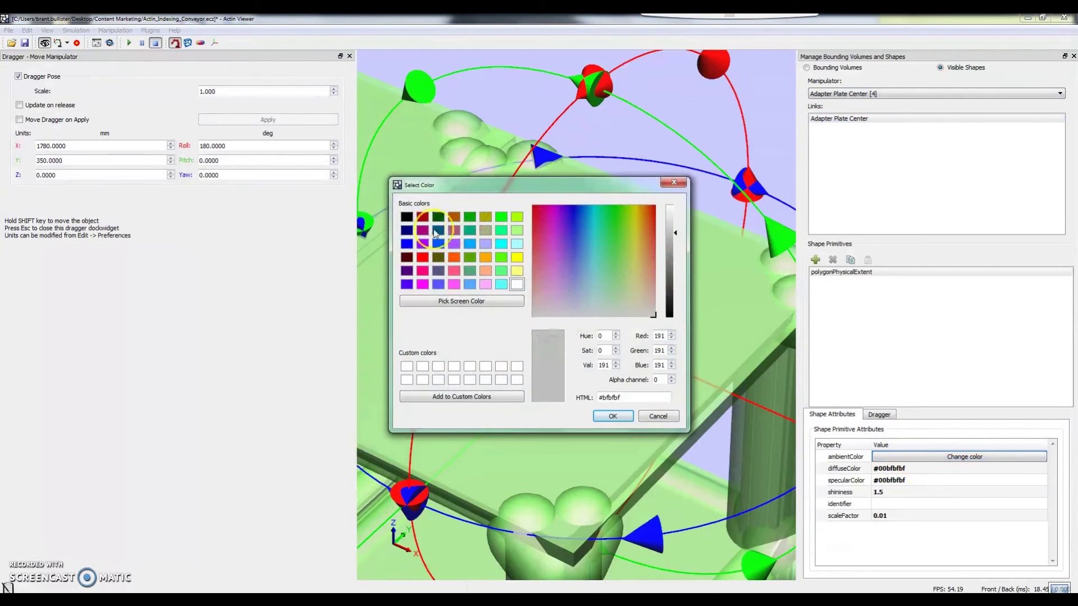
click(484, 258)
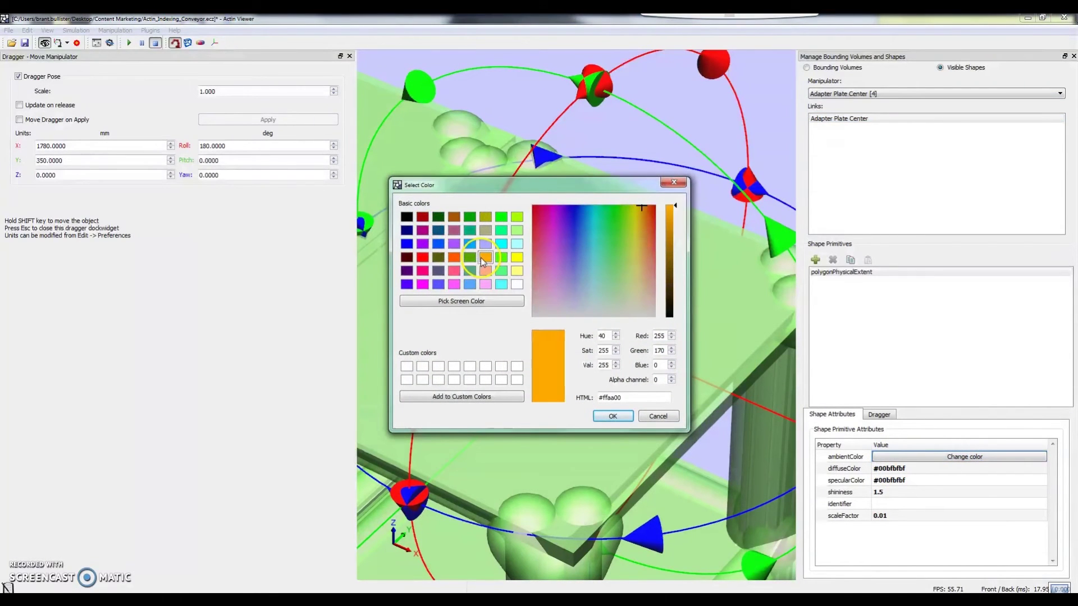
click(623, 417)
key(Escape)
Set the adapter plate's specular color to orange #ffaa00 and close the shape editor.
click(899, 480)
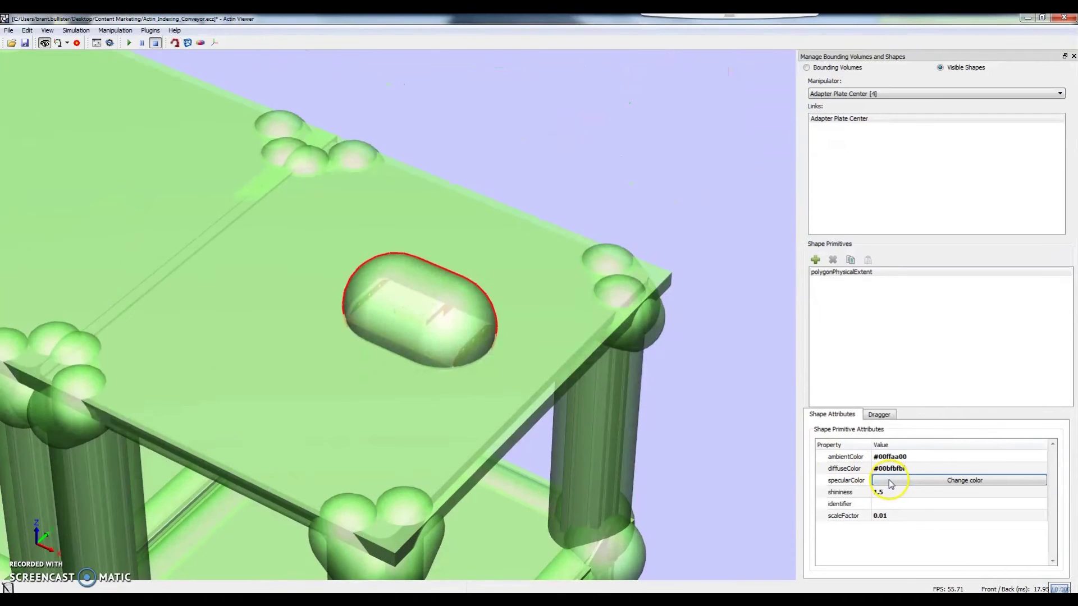
click(927, 486)
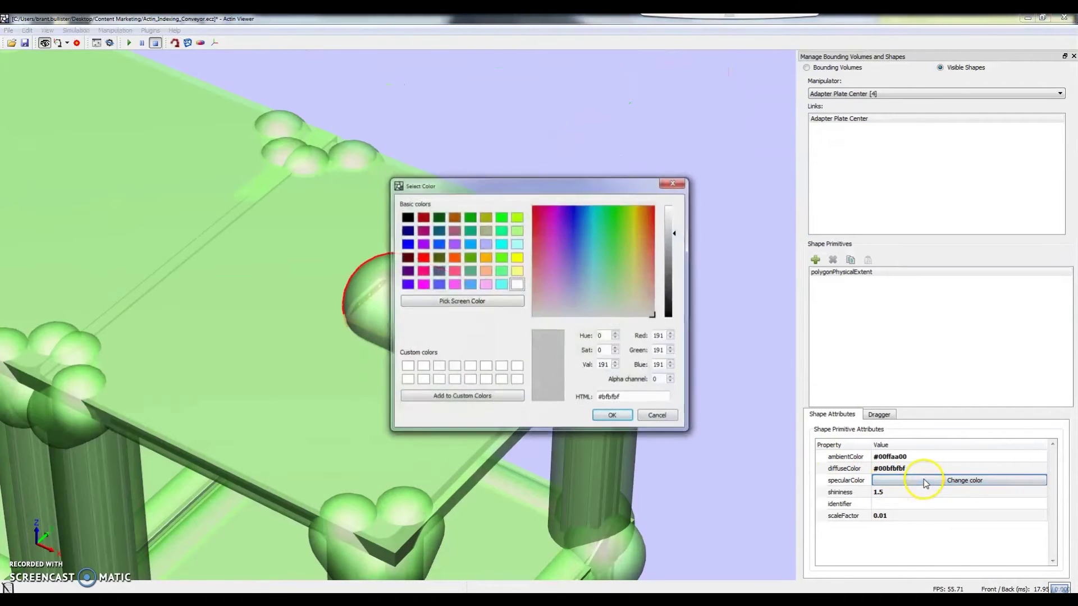
click(485, 261)
click(613, 416)
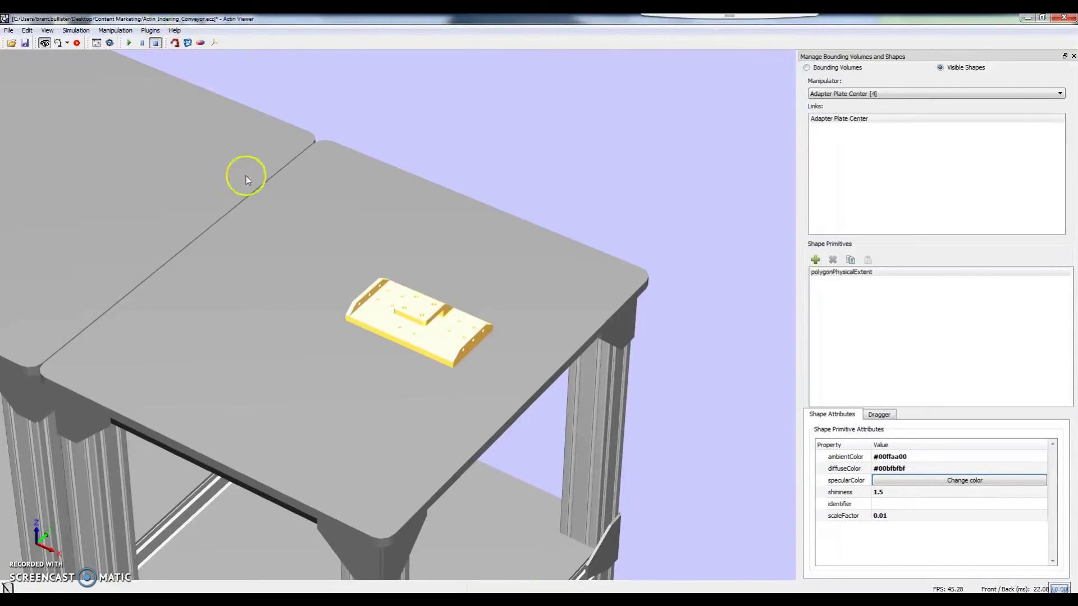
mouse_move(415, 357)
mouse_down()
mouse_move(459, 366)
mouse_move(395, 361)
mouse_up()
scroll(395, 362, down, 2)
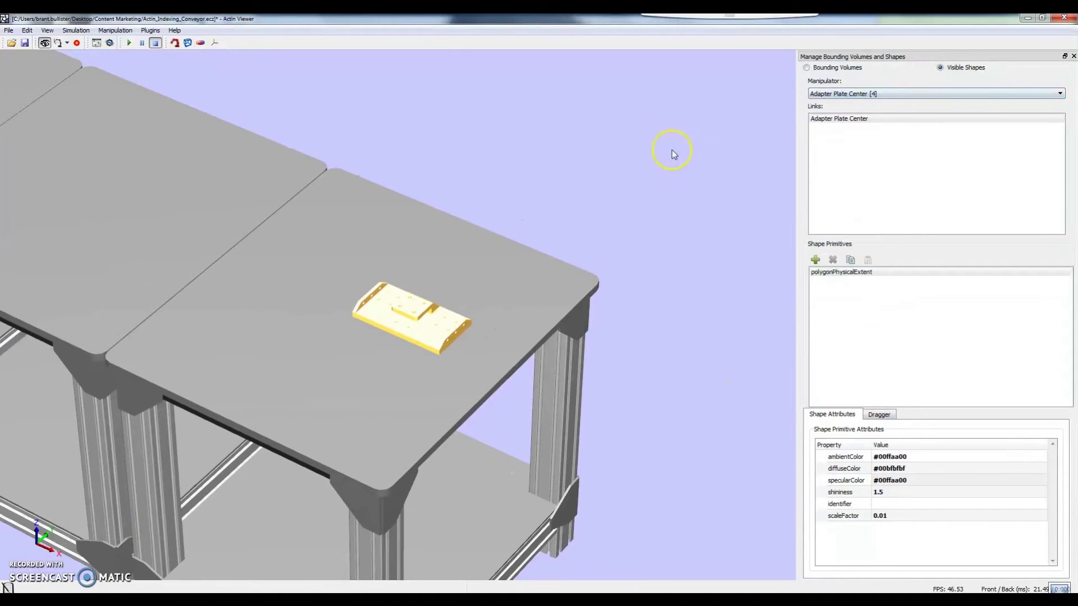
click(1074, 56)
Merge the Parker T3D Linear Rail file into the workcell.
scroll(530, 277, down, 2)
scroll(564, 352, up, 3)
drag(564, 352, 501, 300)
scroll(433, 298, down, 5)
drag(298, 429, 550, 373)
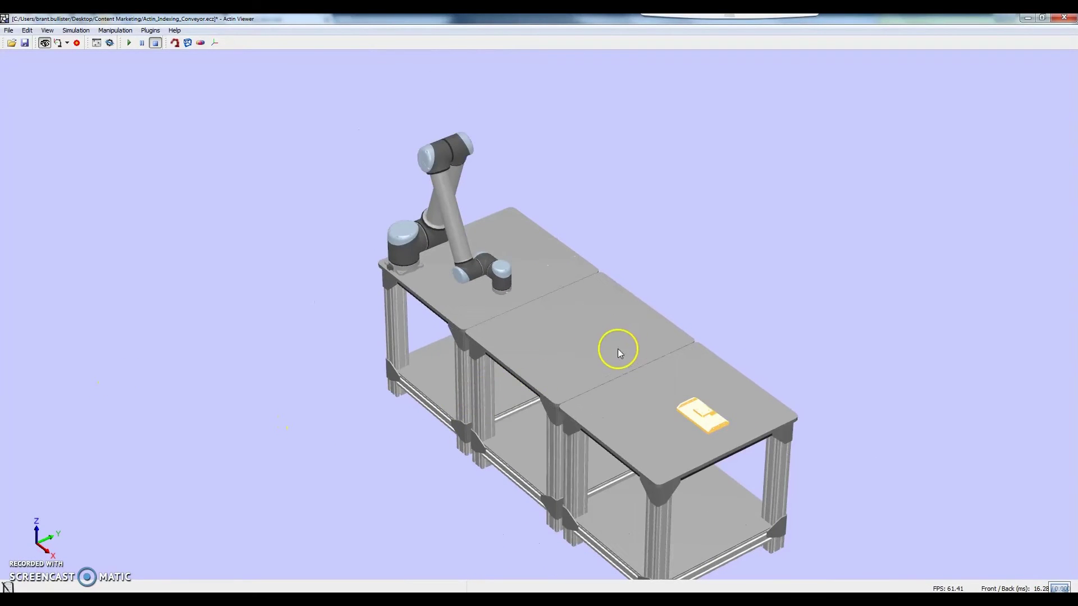
drag(700, 339, 614, 342)
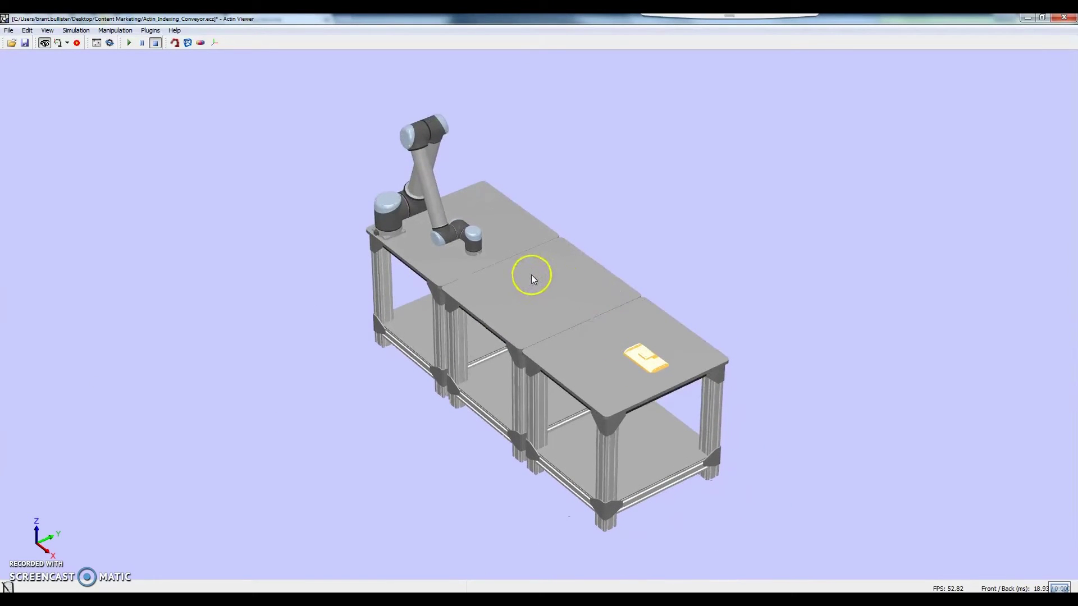
click(253, 187)
click(10, 31)
click(62, 83)
click(151, 210)
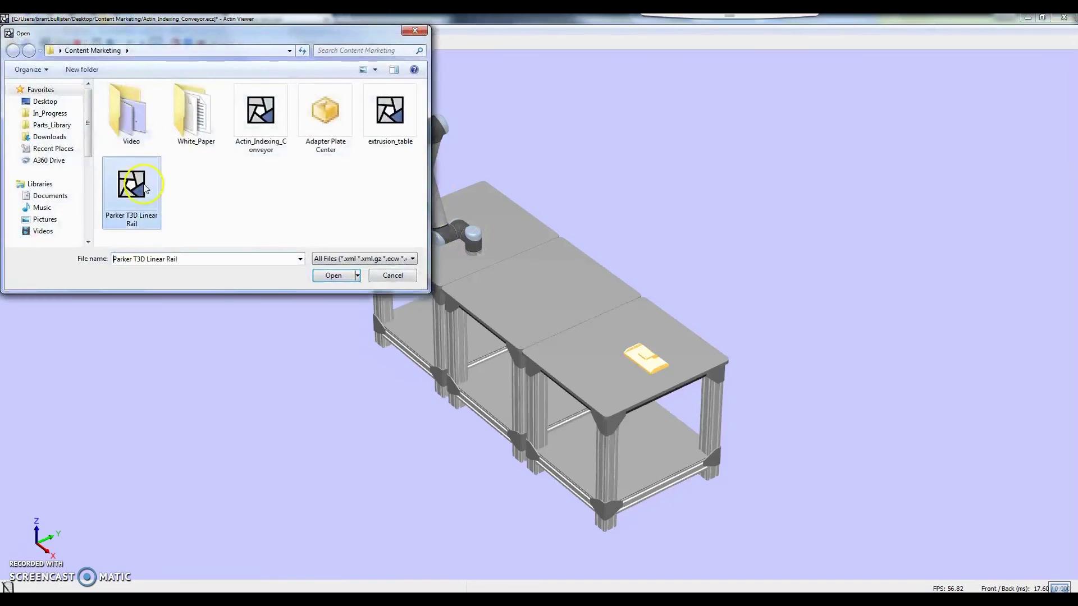
click(339, 274)
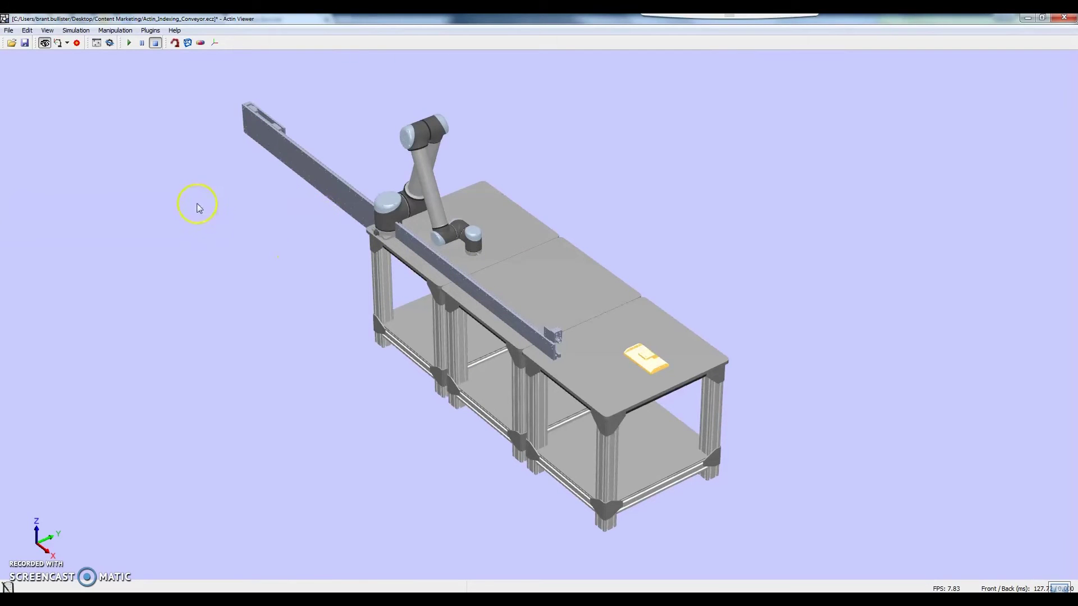
Start moving the T3D linear rail and set the dragger scale to 1.
right_click(328, 184)
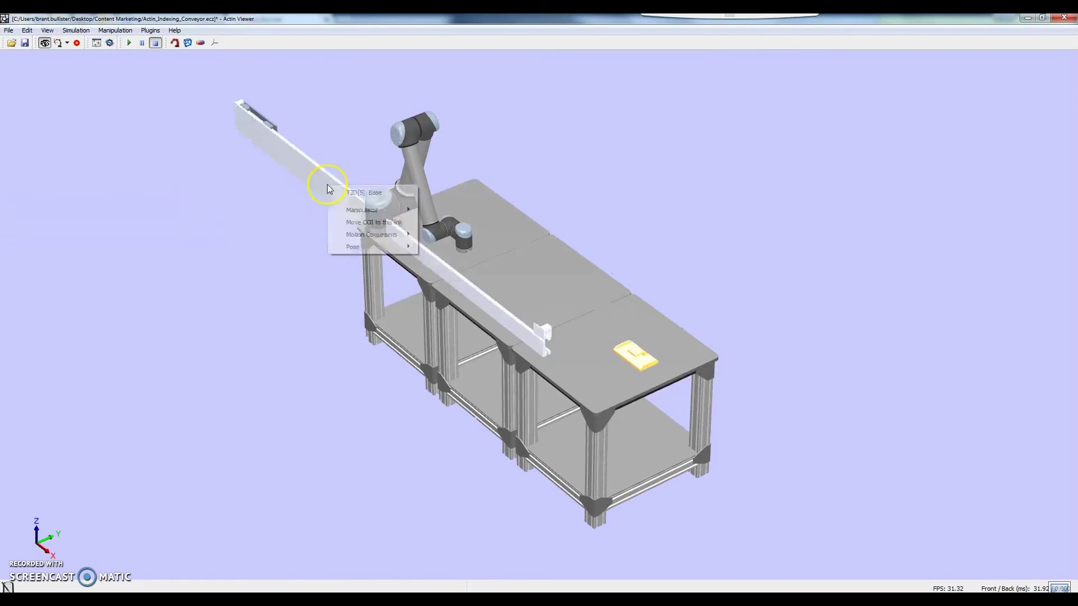
mouse_move(368, 210)
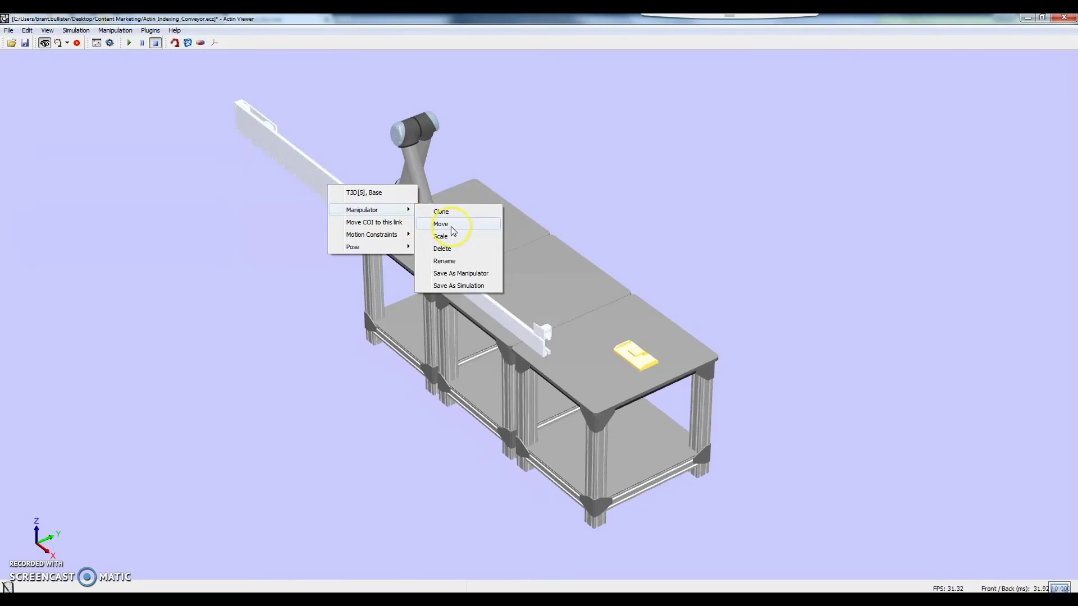
click(450, 227)
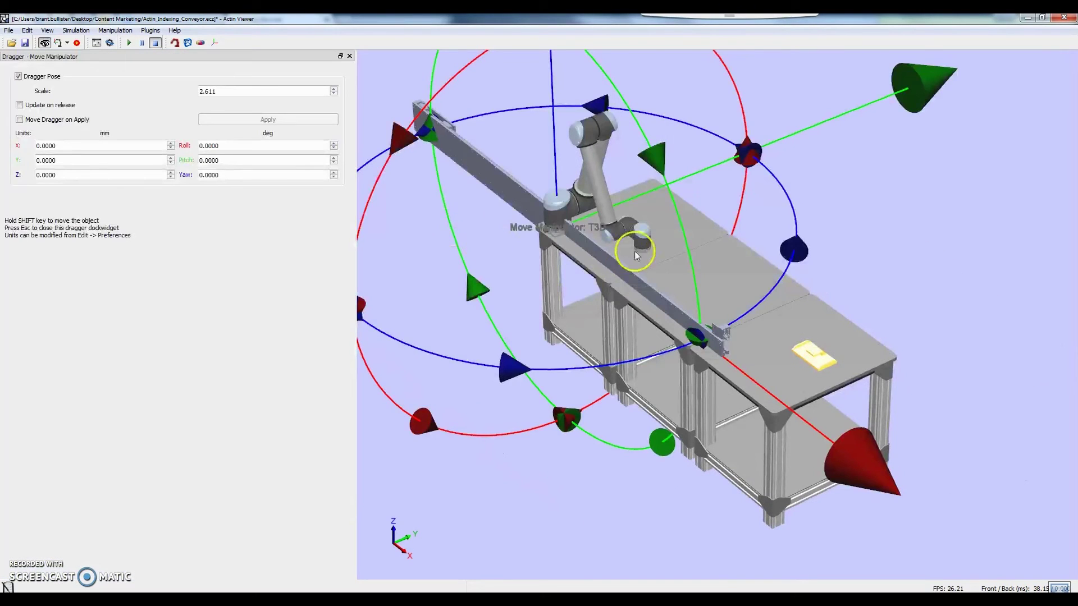
drag(235, 91, 163, 91)
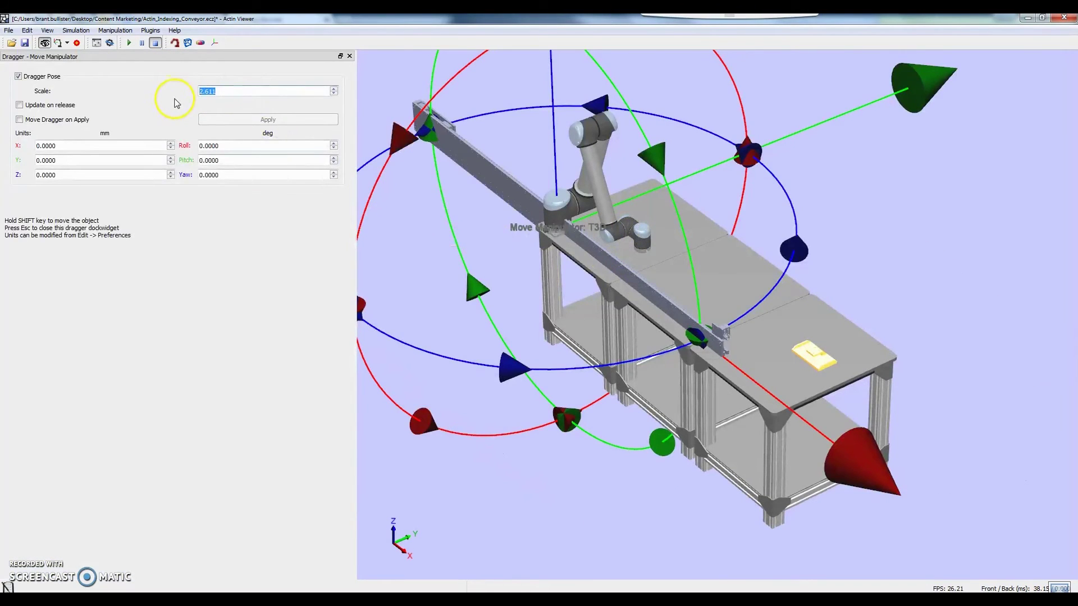
text(1)
key(Return)
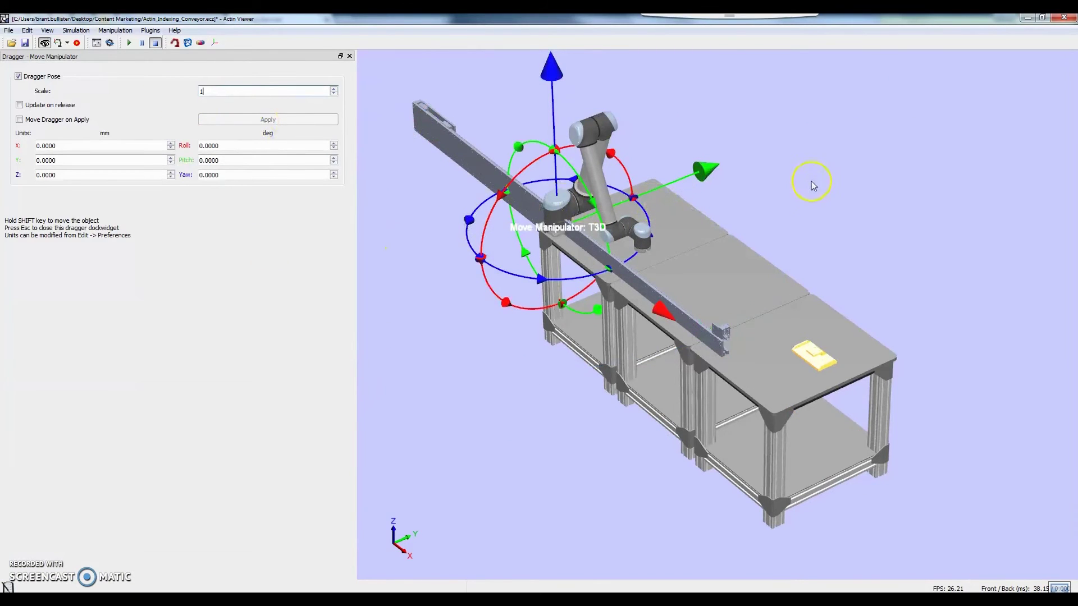
Move the linear rail behind the tables to about X 515 and Y 1159 mm and turn it to a yaw of about 179 degrees.
drag(721, 178, 876, 149)
drag(839, 241, 534, 59)
drag(871, 227, 638, 216)
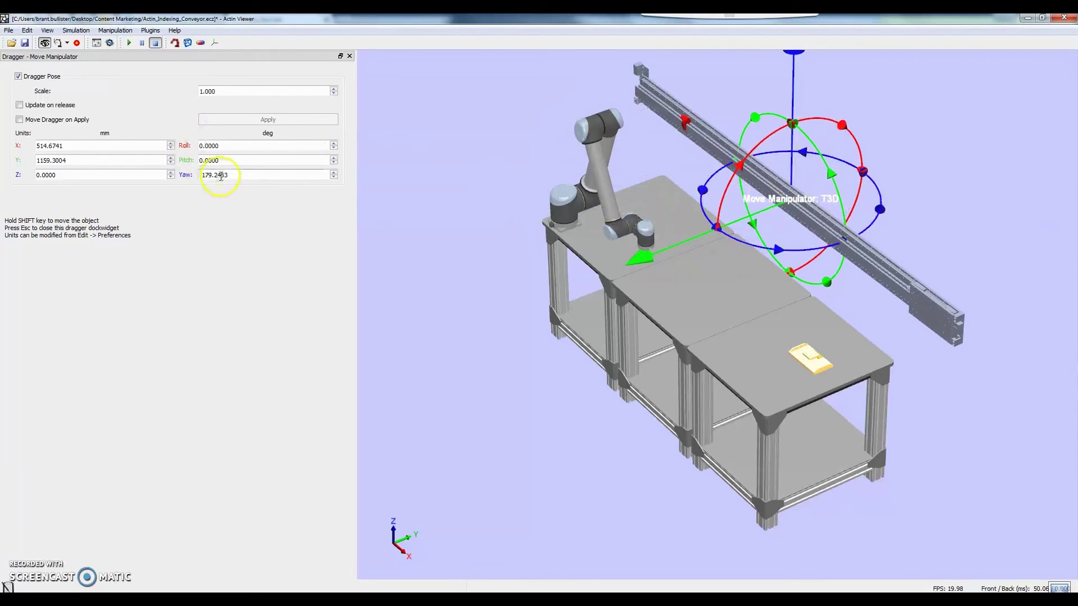
Set the linear rail's yaw to -180 degrees and slide it along the X axis beside the tables.
drag(240, 174, 204, 168)
key(Return)
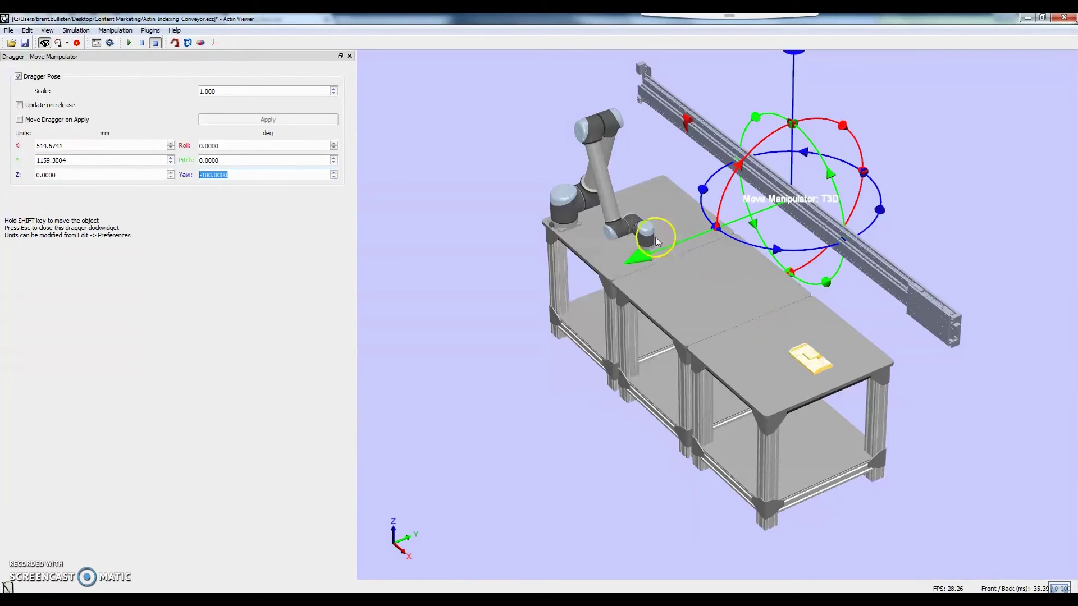
drag(973, 398, 909, 380)
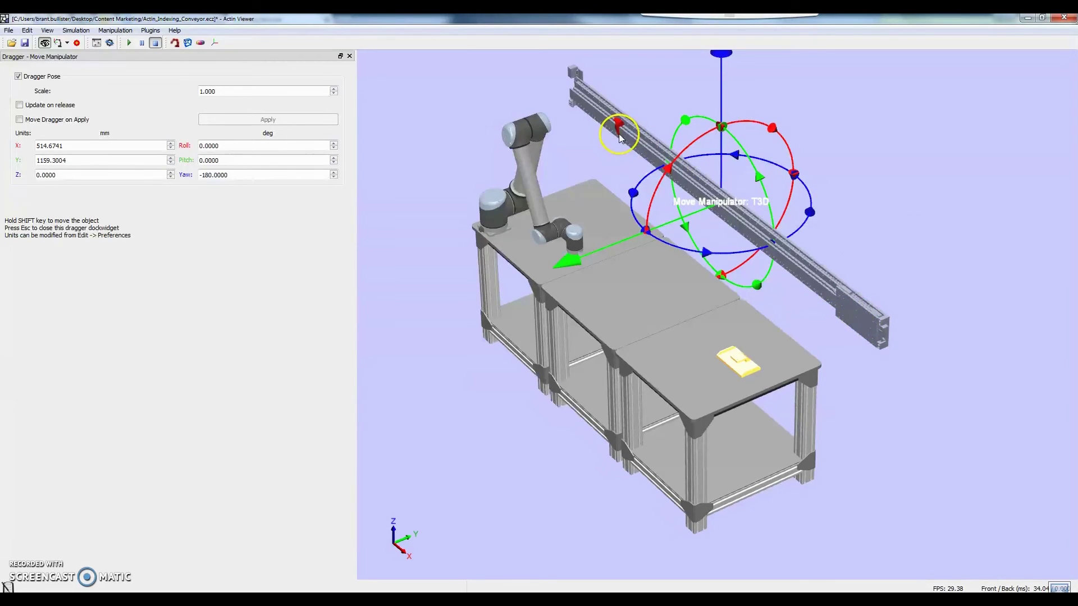
shift+drag(620, 138, 661, 161)
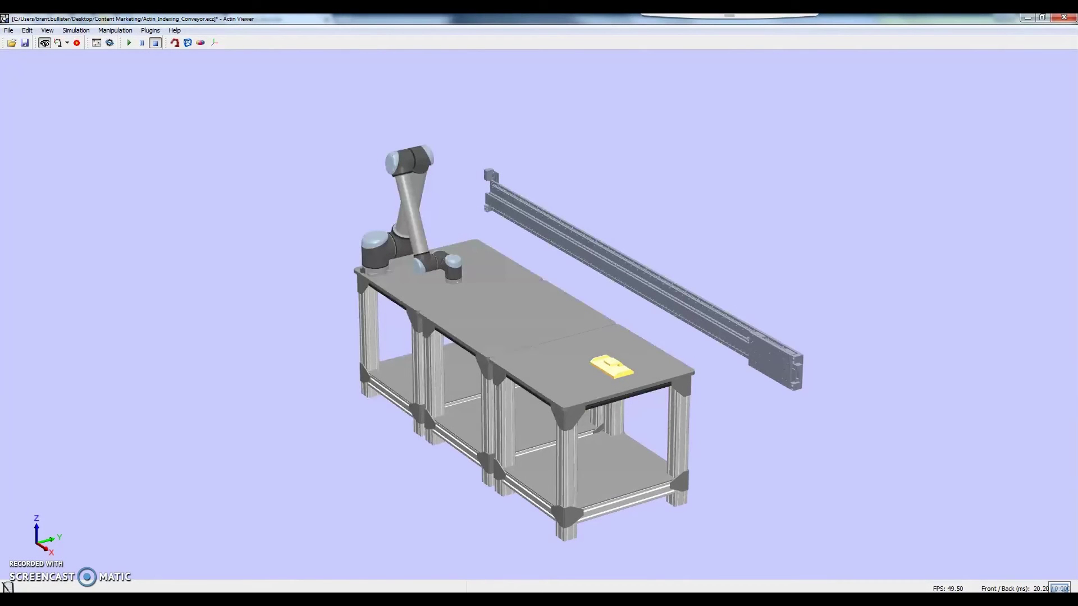
Show the bounding volumes of the whole workcell and open the collision exclusions for editing.
click(175, 43)
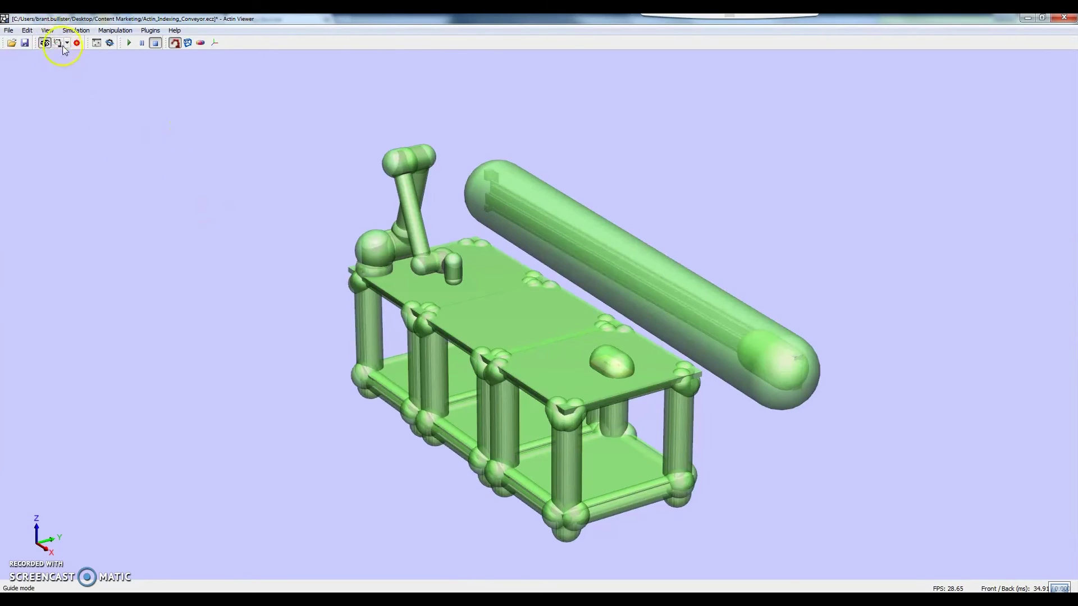
click(28, 31)
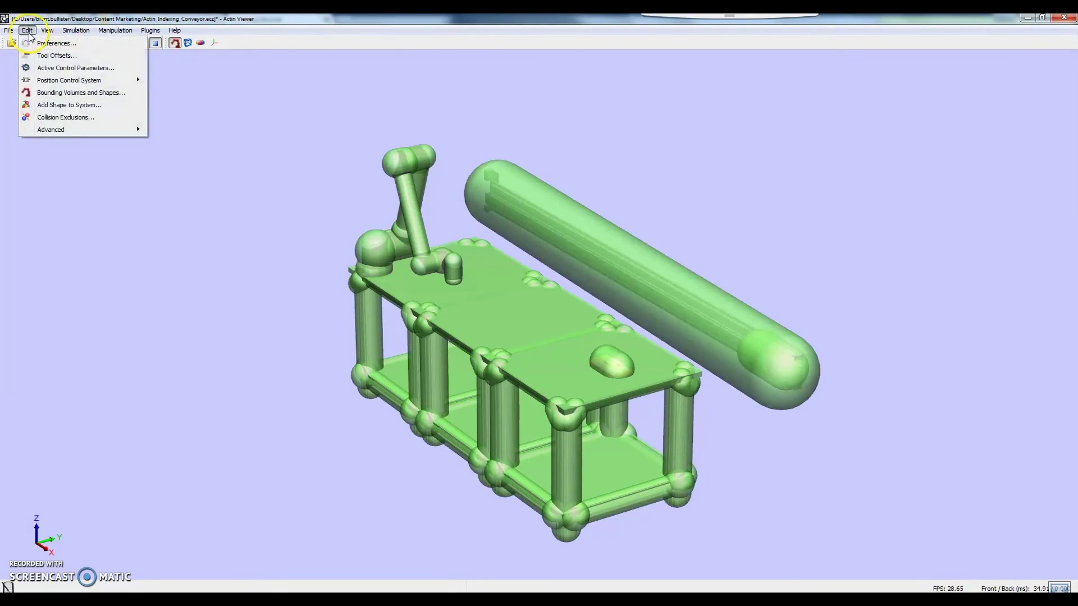
click(56, 117)
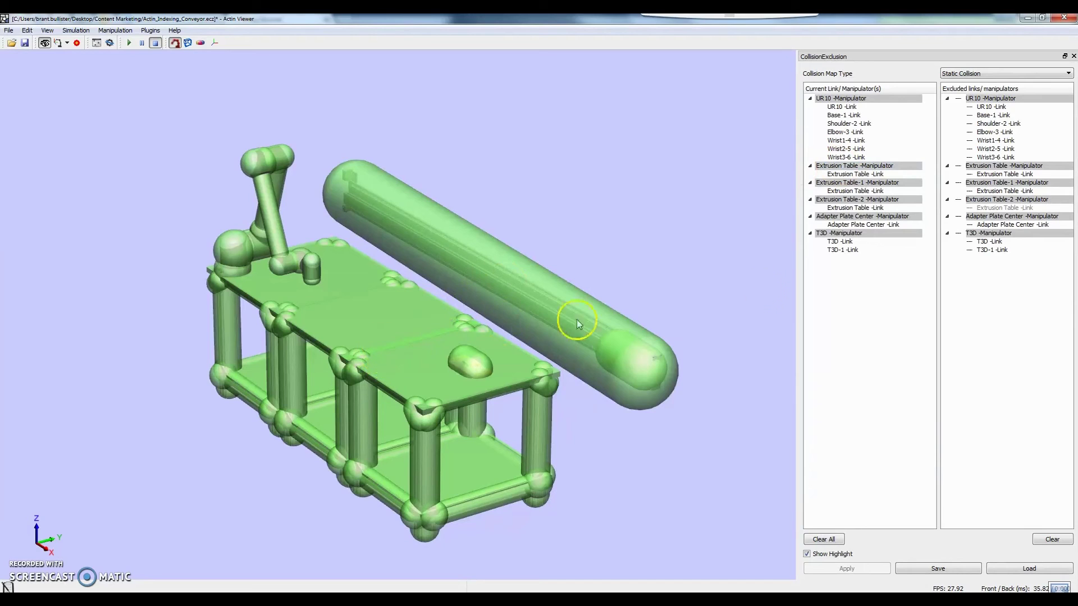
Exclude static collisions among the three tables: Extrusion Table, Extrusion Table-1 and Extrusion Table-2.
click(853, 166)
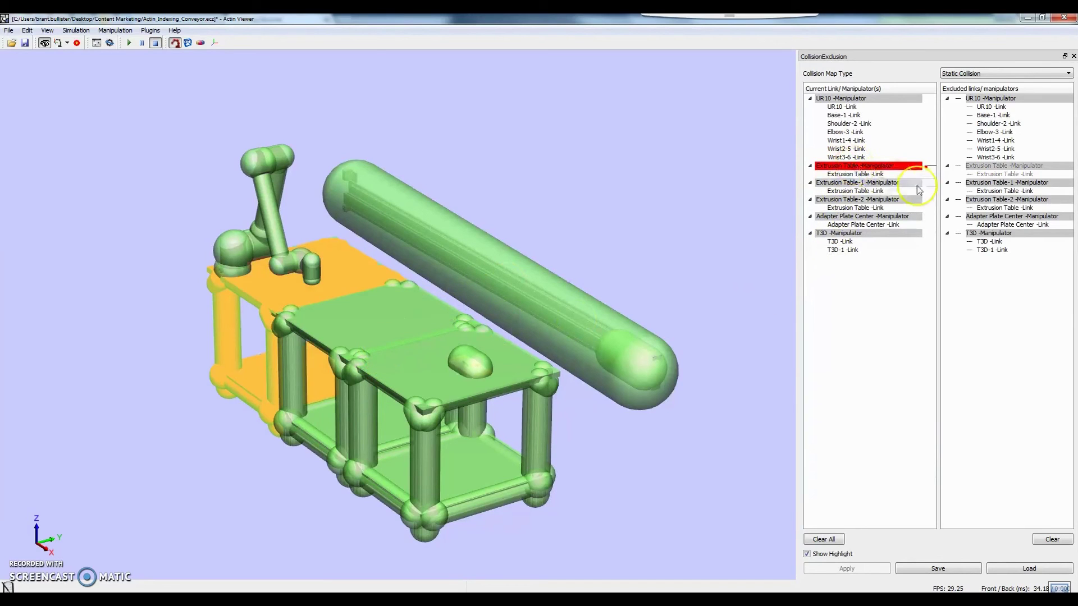
click(993, 184)
click(1002, 201)
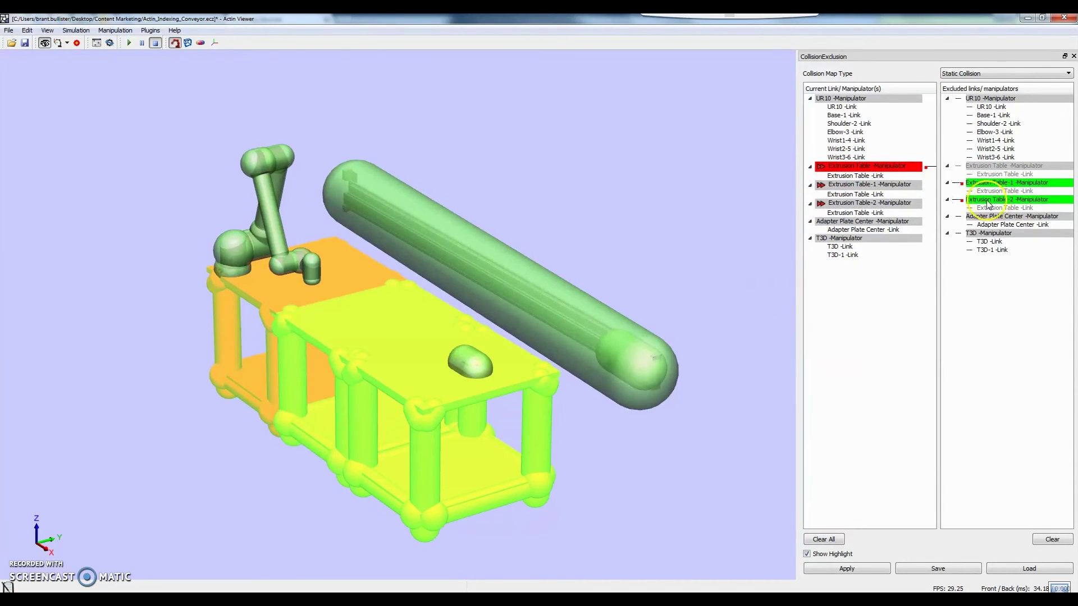
click(863, 186)
click(1005, 199)
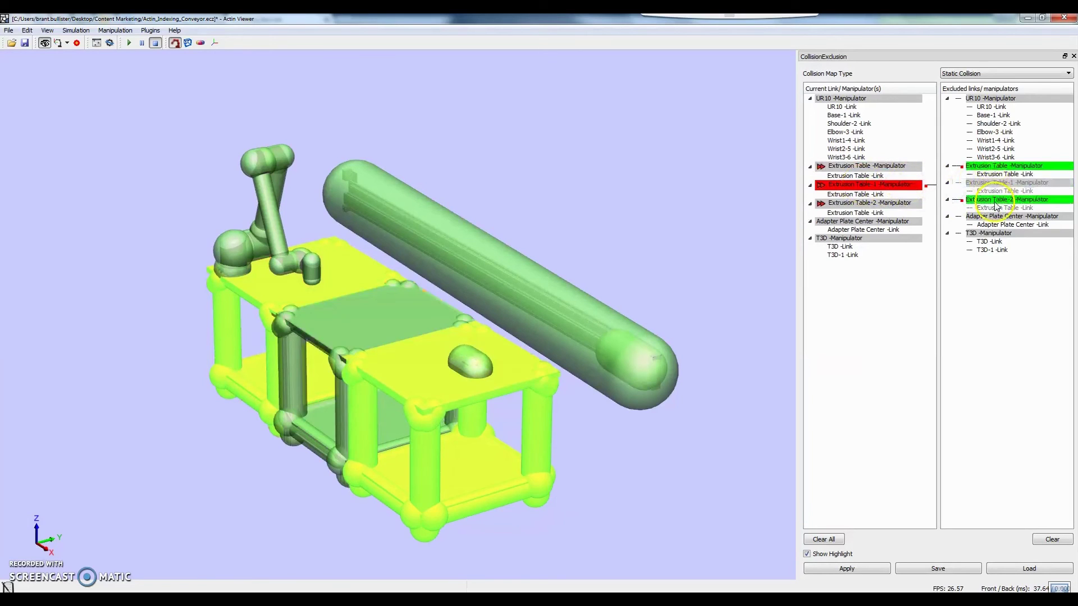
click(854, 203)
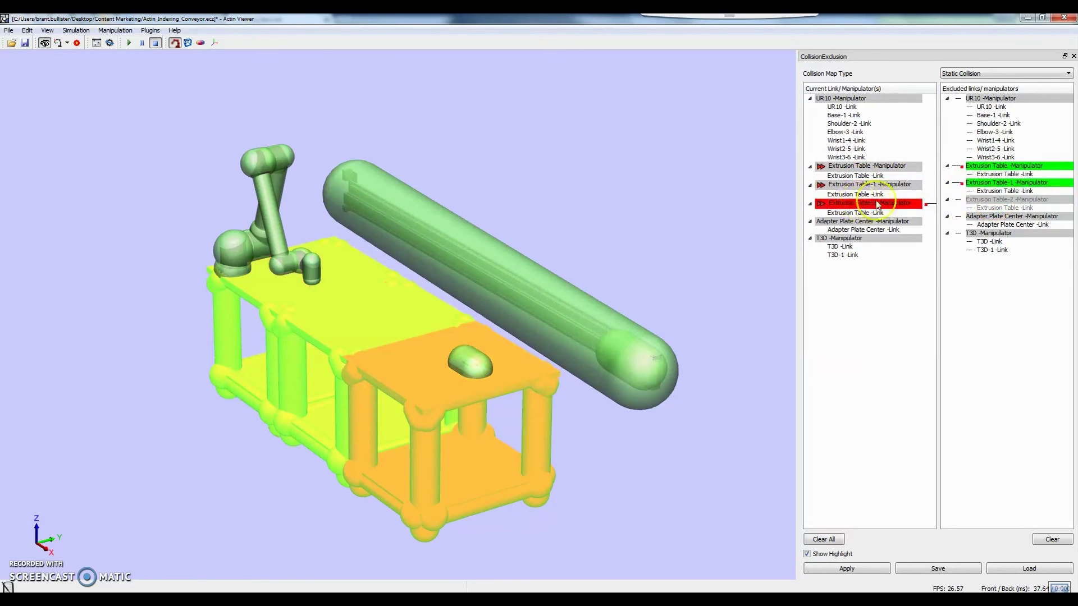
Exclude static collisions between the UR10 link at the arm's base and the Extrusion Table manipulator.
click(847, 101)
click(846, 107)
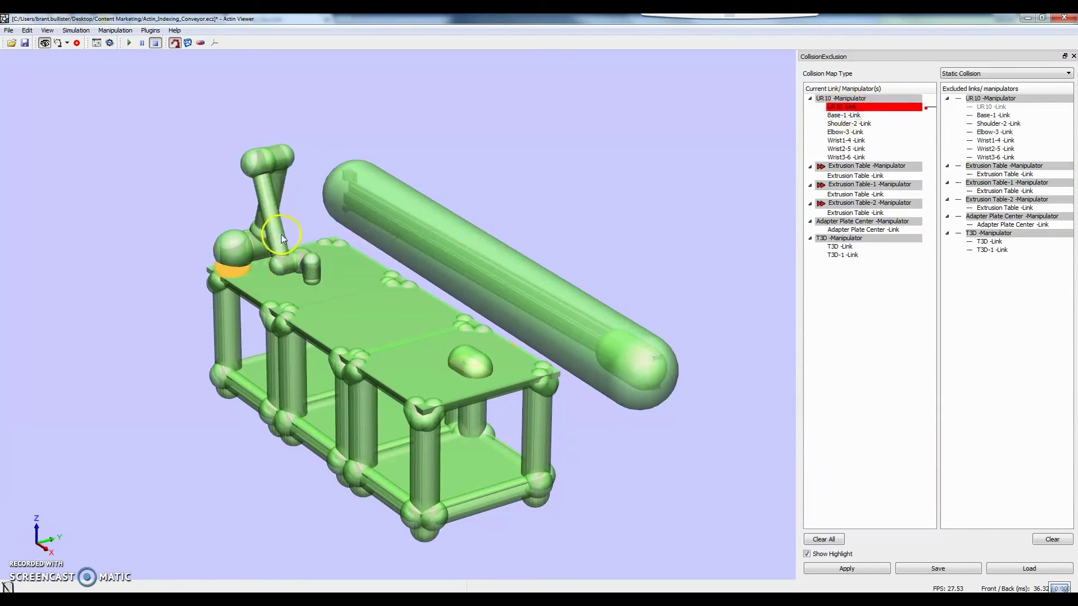
click(989, 167)
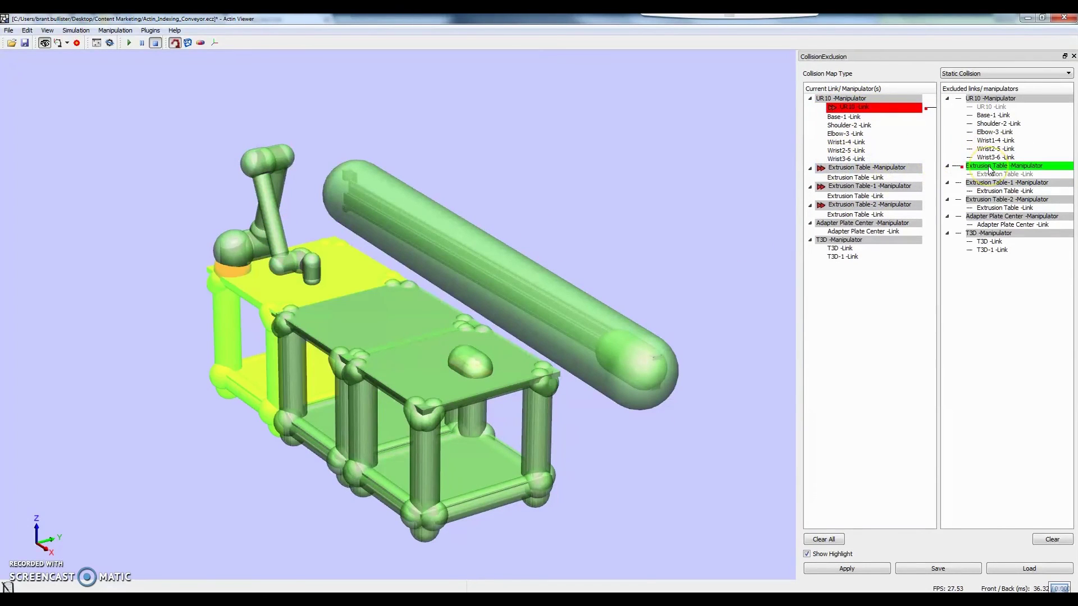
Exclude static collisions between the UR10's Base-1 link and the Extrusion Table manipulator.
click(853, 117)
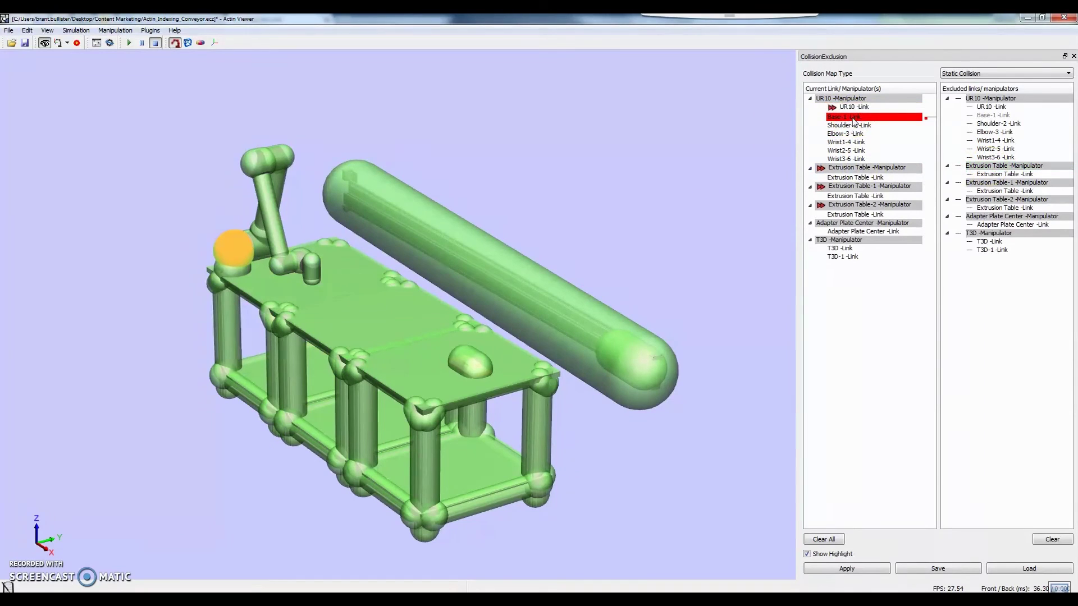
click(969, 165)
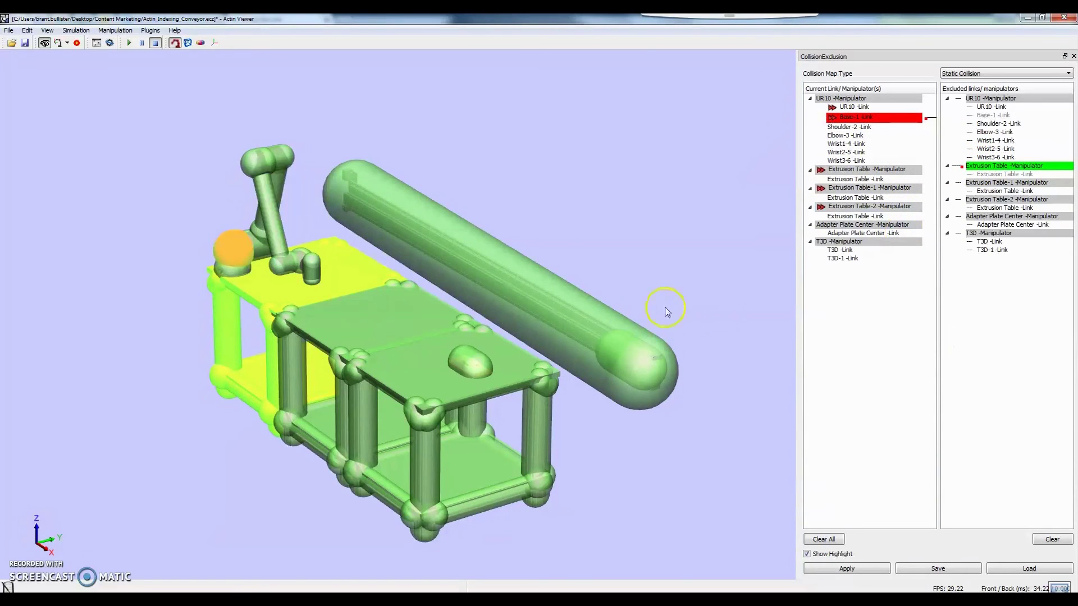
Exclude static collisions between the T3D manipulator and the UR10, all three extrusion tables and Adapter Plate Center, and apply the exclusions.
click(848, 242)
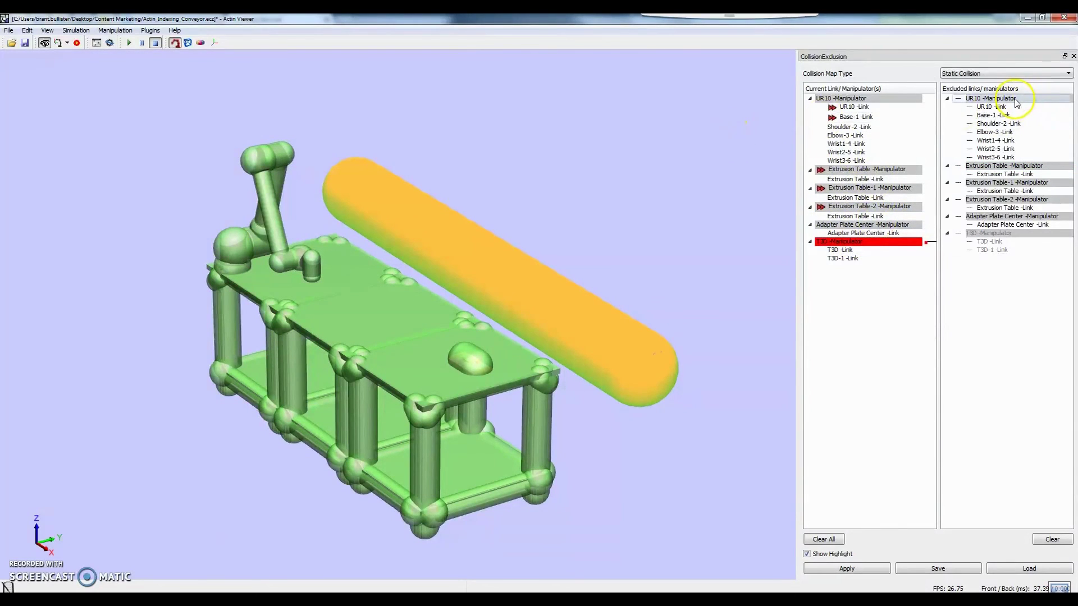
click(997, 98)
click(996, 167)
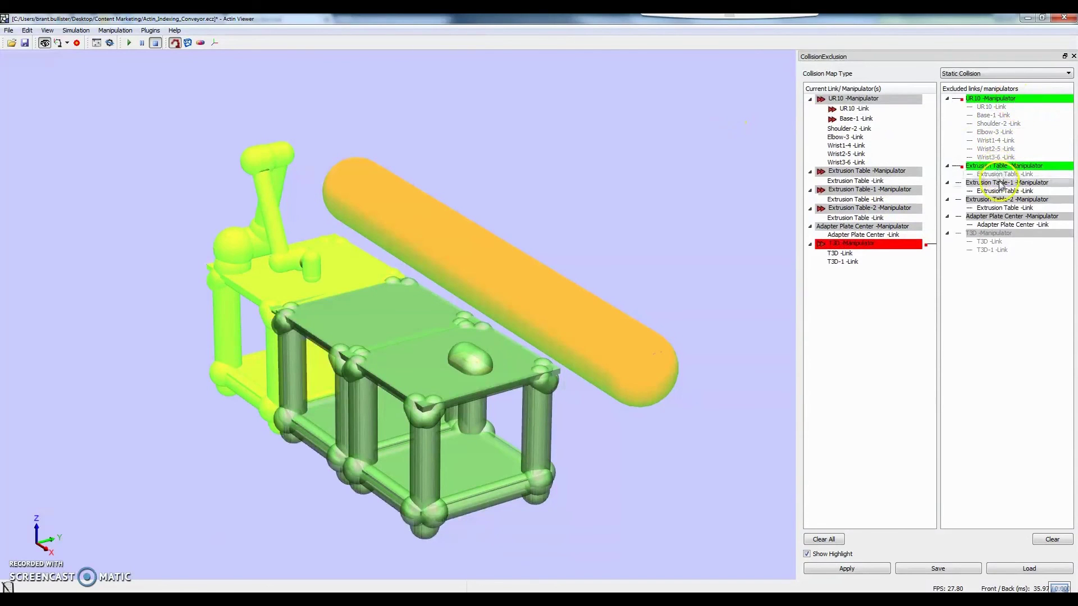
click(999, 183)
click(999, 200)
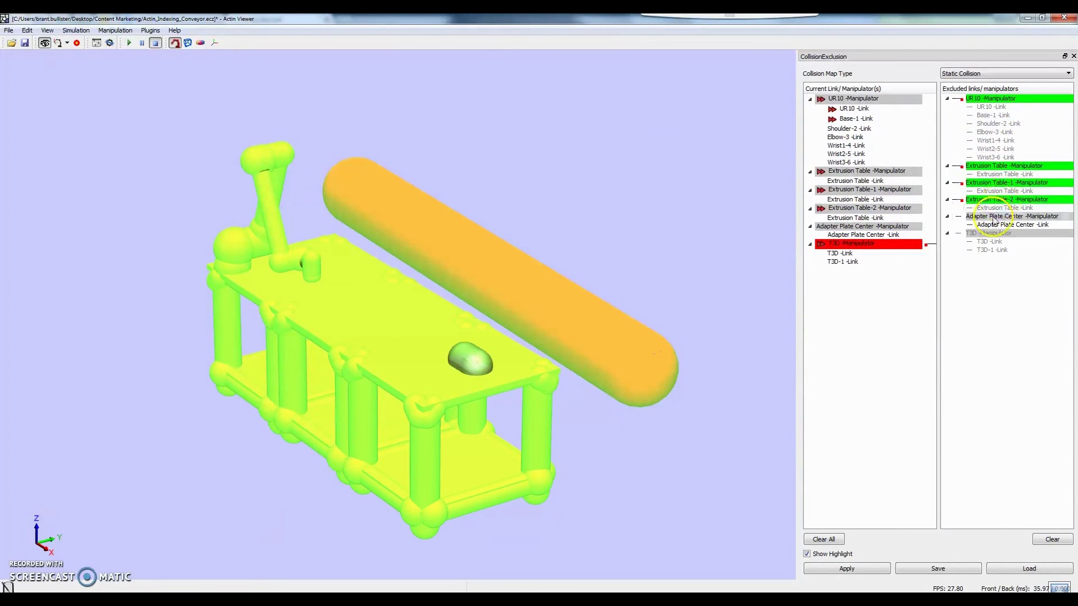
click(1005, 216)
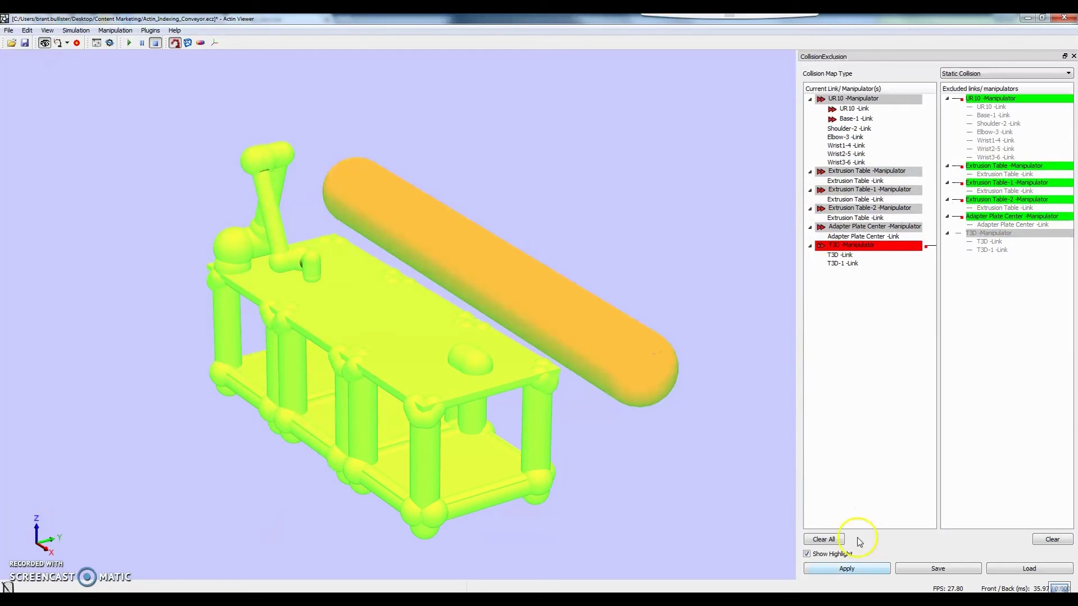
click(873, 571)
Exclude static collisions between the Adapter Plate Center manipulator and Extrusion Table, Extrusion Table-1 and Extrusion Table-2.
click(863, 100)
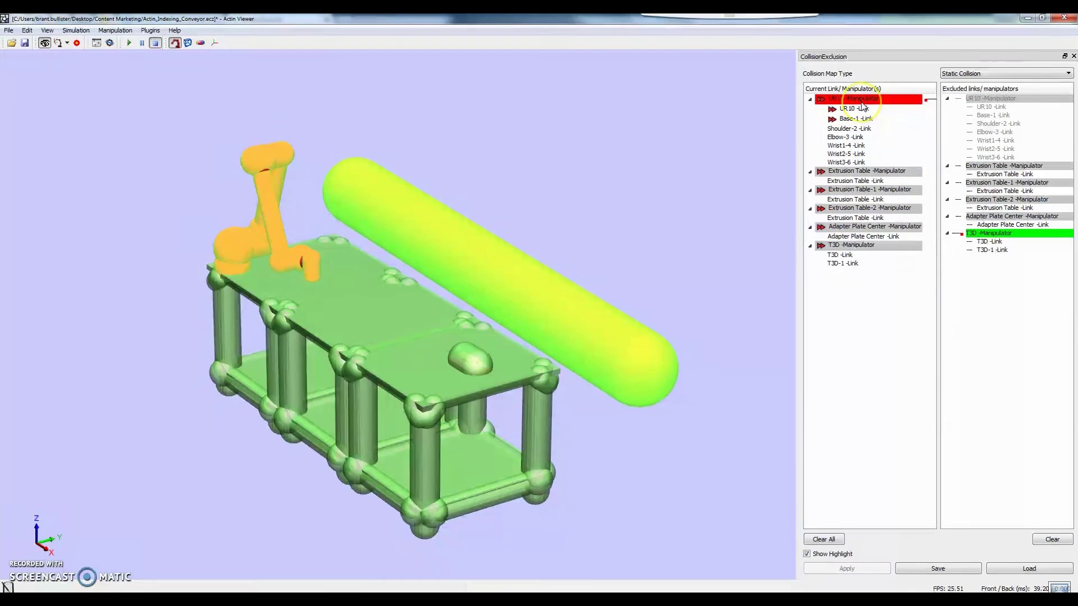
click(868, 172)
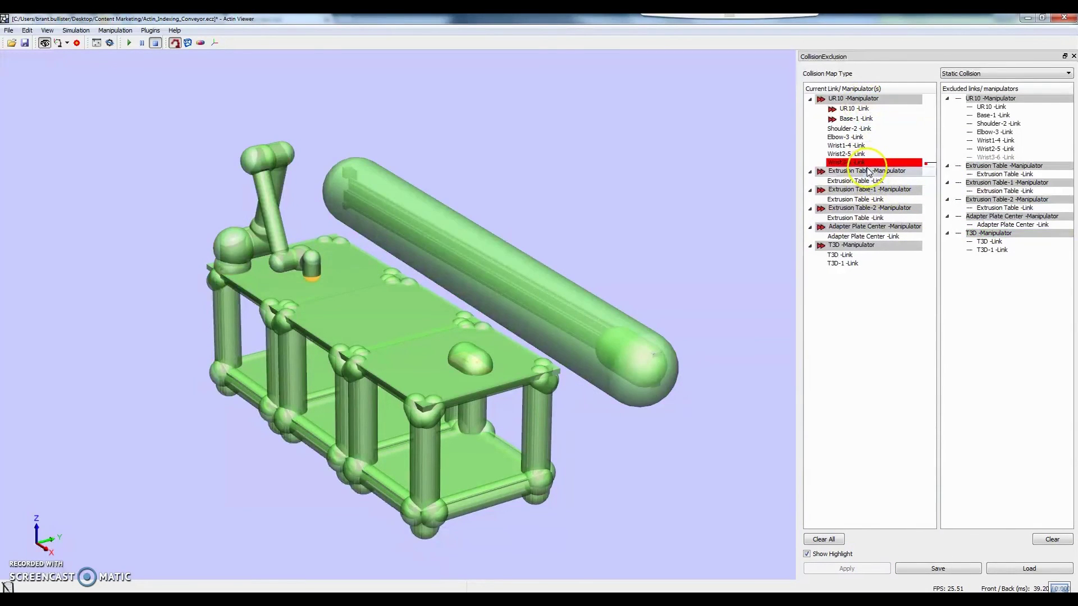
click(865, 228)
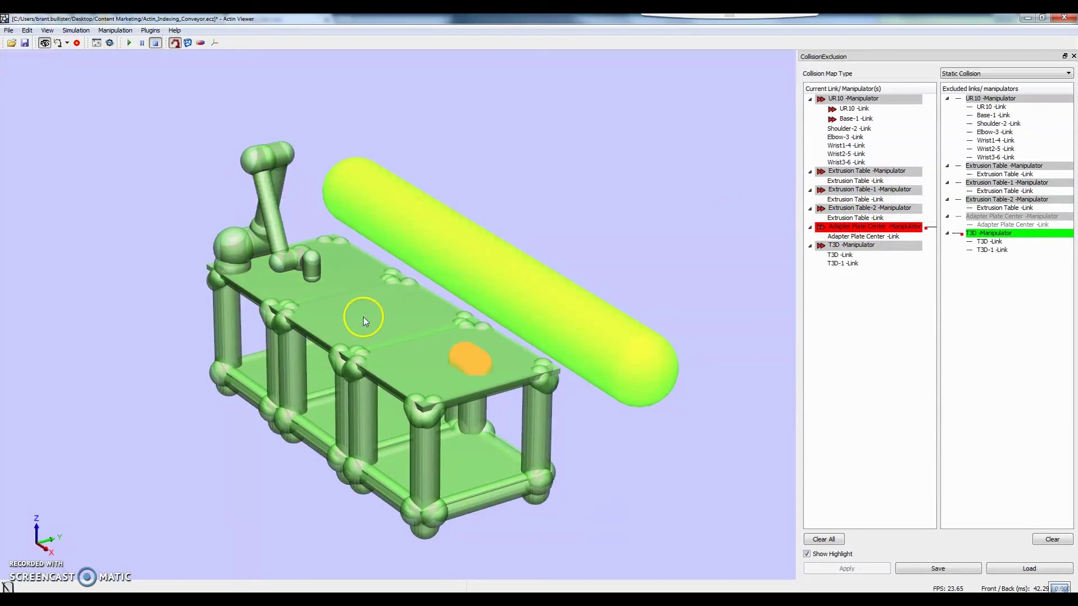
click(437, 324)
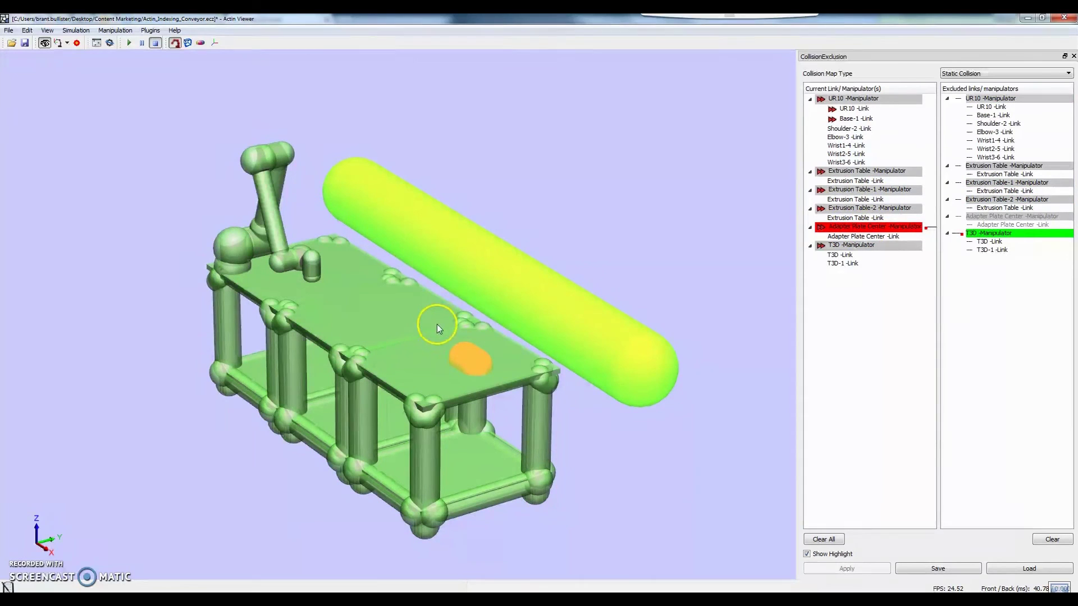
click(999, 200)
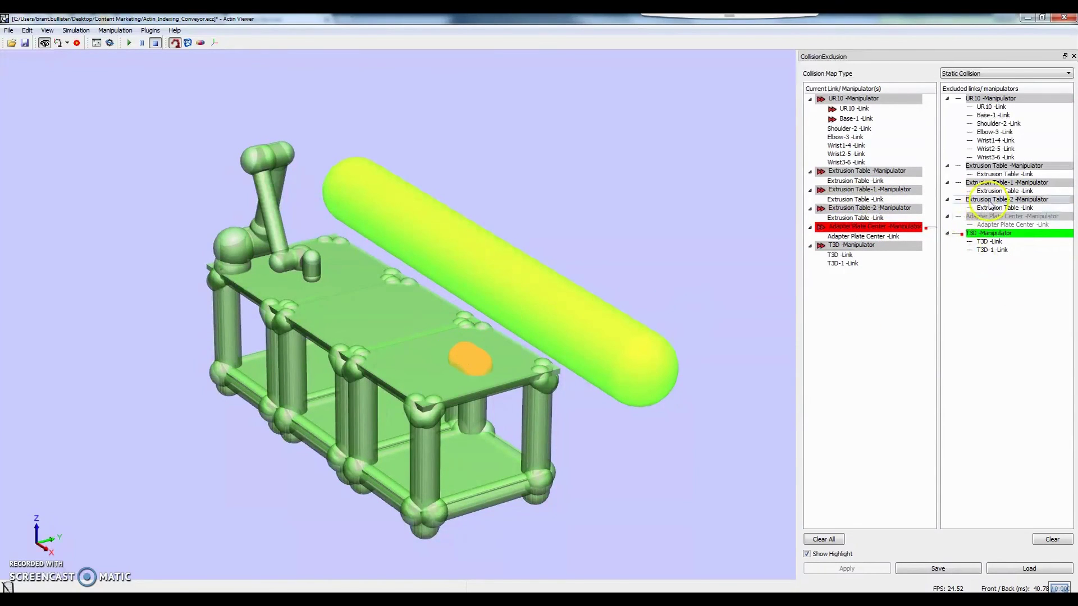
click(999, 183)
click(1010, 165)
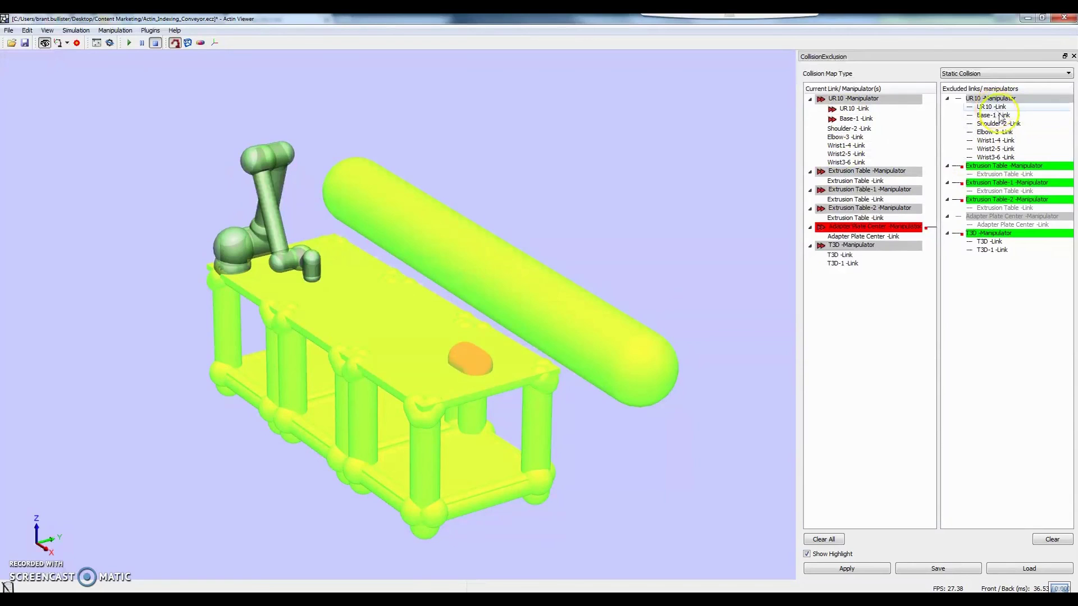
Exclude static collisions between Adapter Plate Center and the UR10's Wrist1-4, Wrist2-5 and Wrist3-6 links, and apply the exclusions.
click(998, 158)
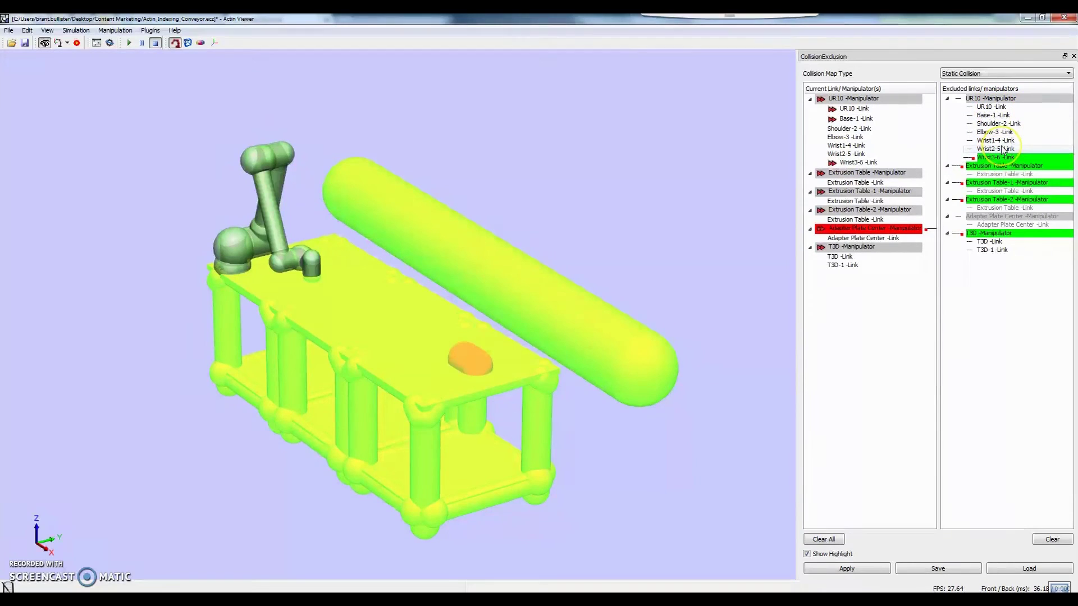
click(1004, 150)
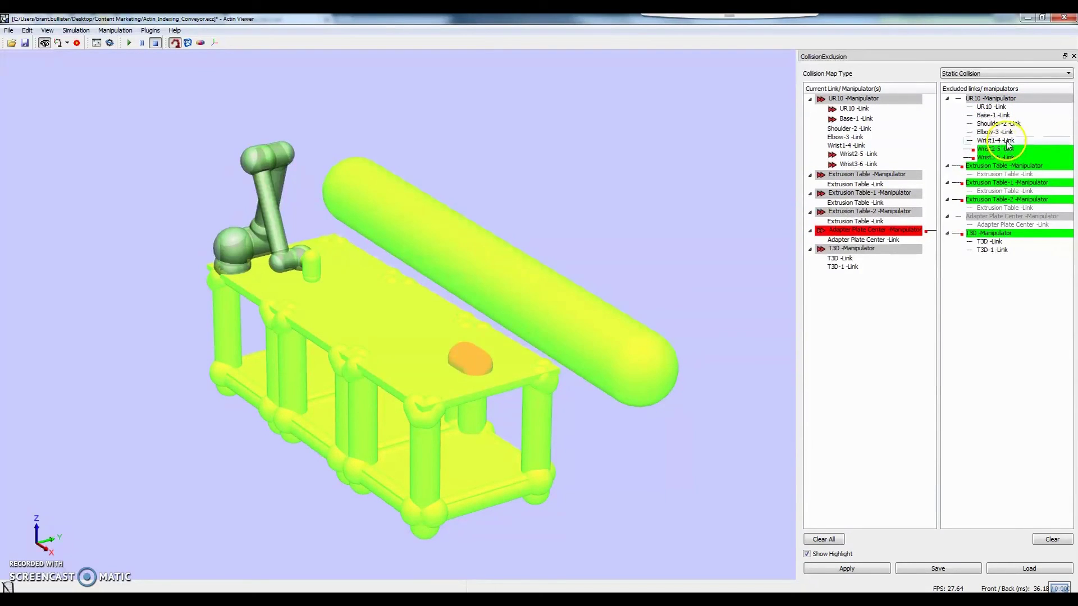
click(1004, 141)
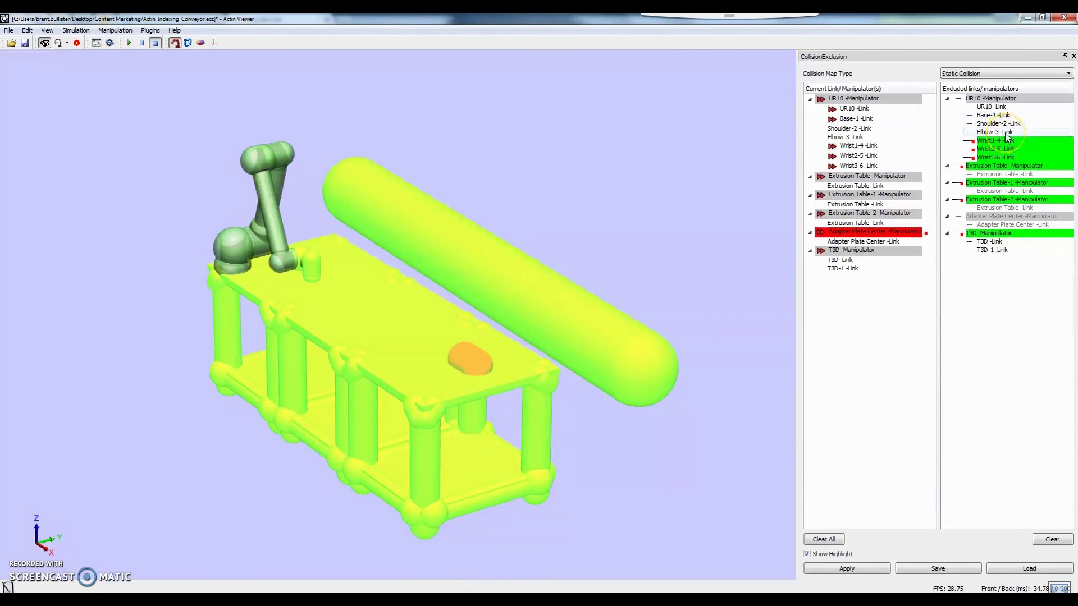
click(1006, 133)
click(1005, 133)
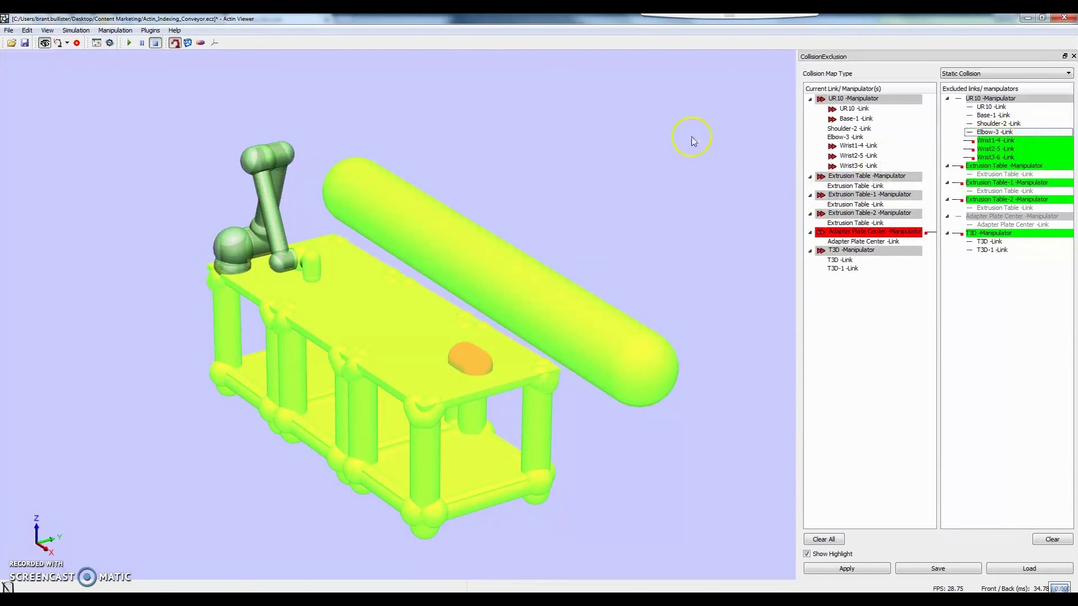
click(879, 570)
Review the static collision exclusions defined for the three extrusion tables and the UR10 manipulator.
click(850, 215)
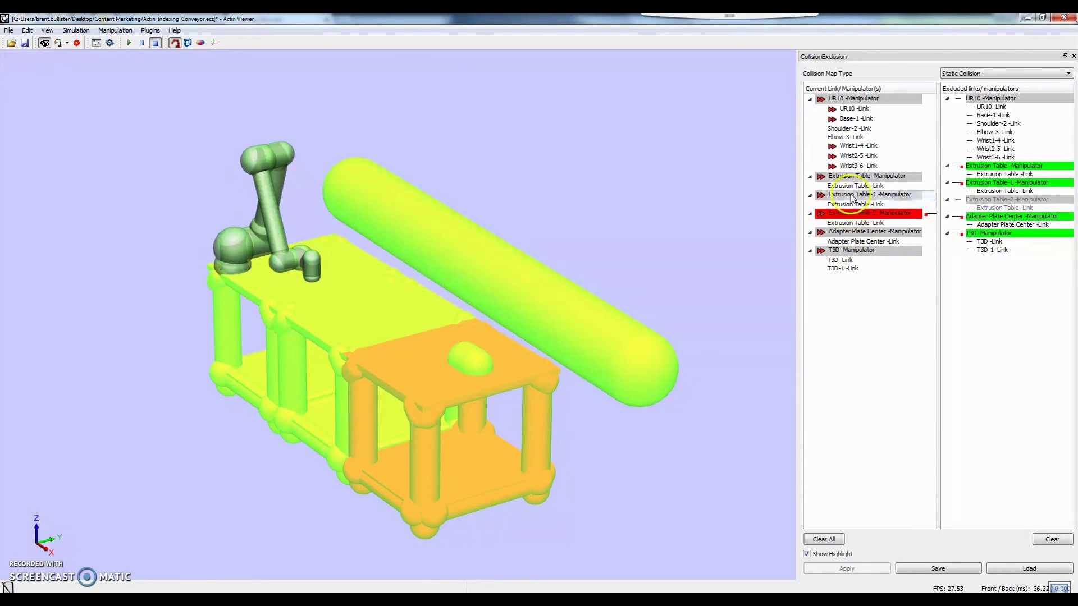
click(851, 195)
click(850, 176)
click(853, 100)
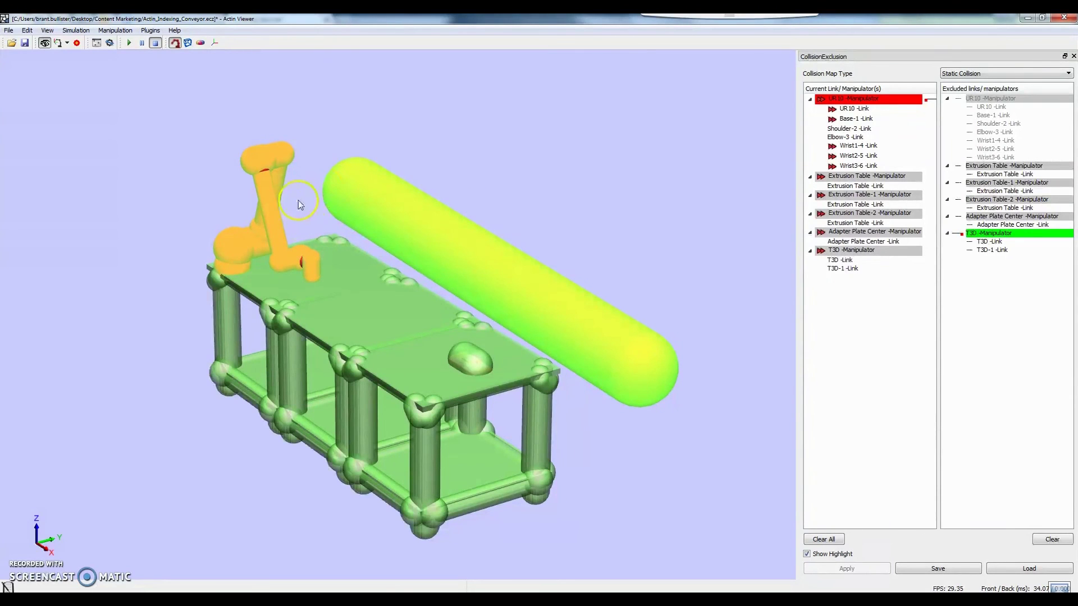
drag(302, 274, 315, 280)
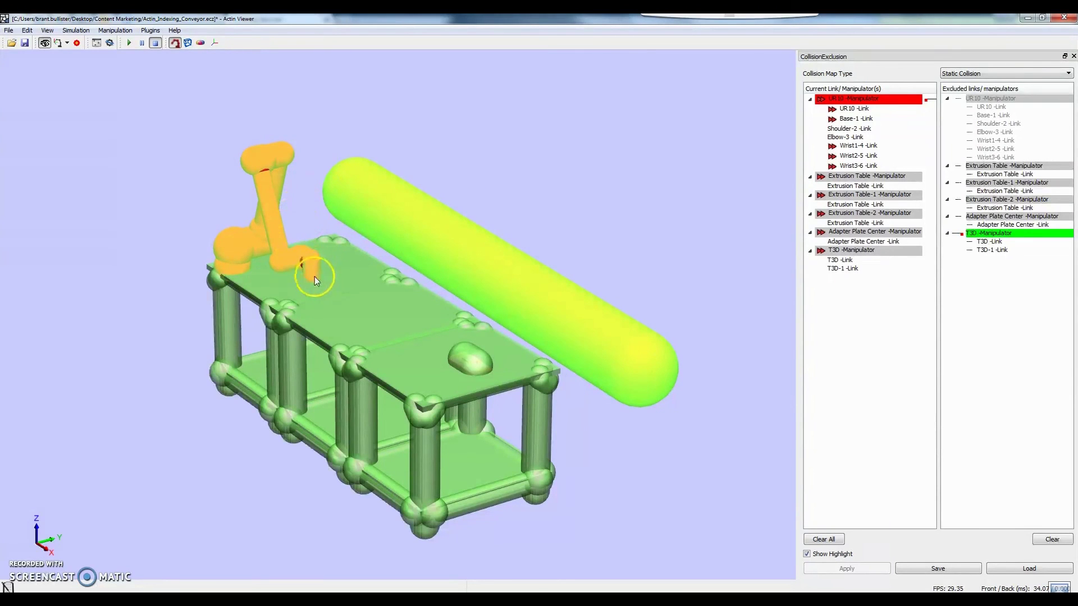